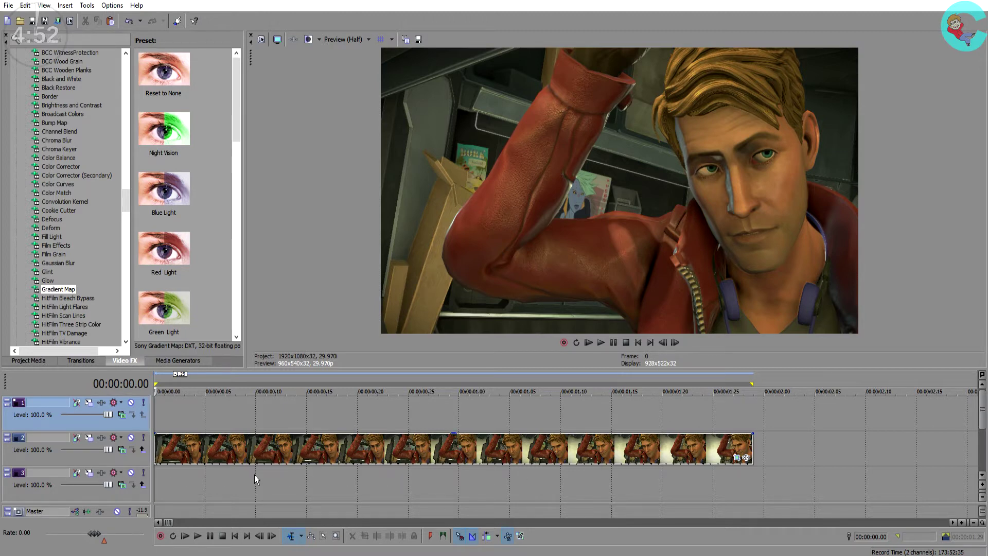
# - Copy the character clip from track 2 and paste it onto the empty track 1 above
pyautogui.rightClick(163, 447)
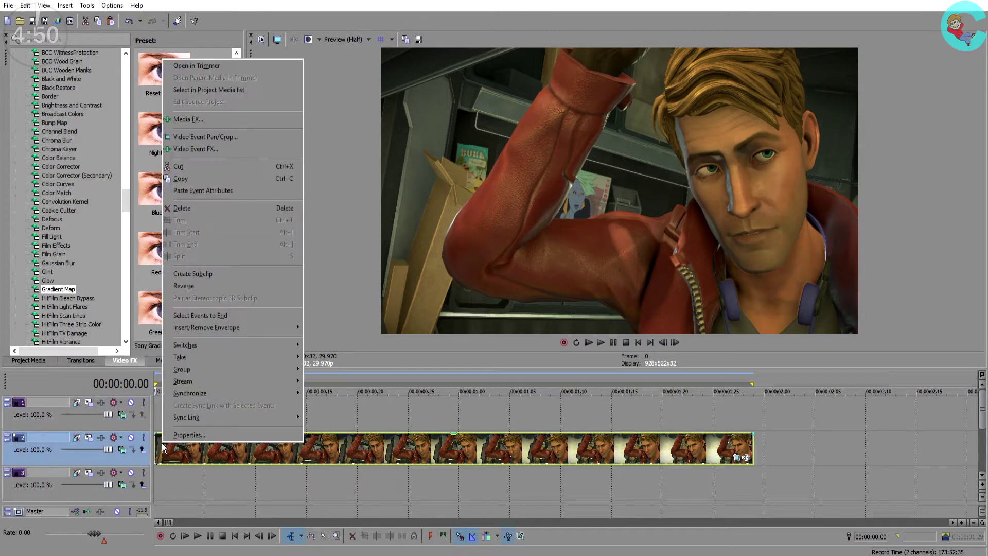
pyautogui.click(193, 178)
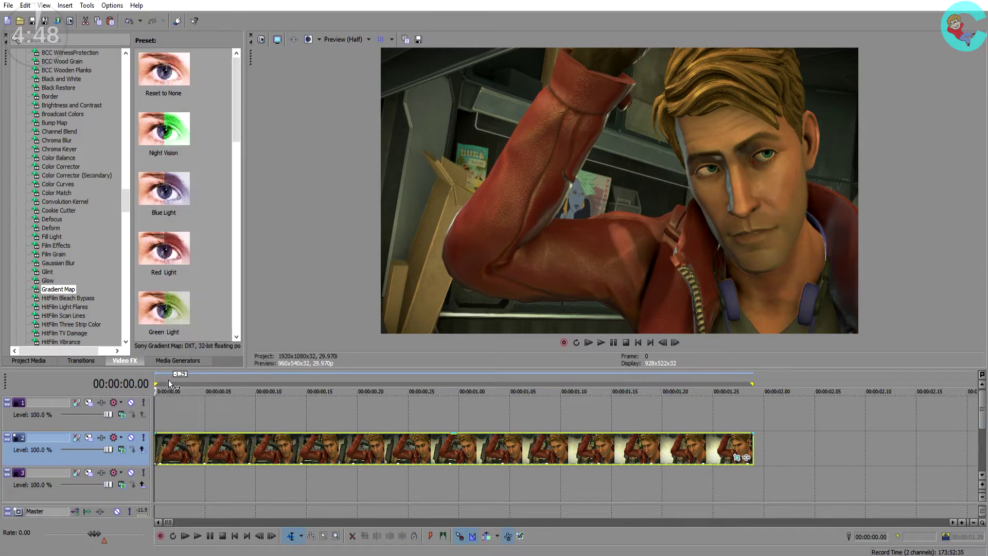
pyautogui.click(157, 411)
pyautogui.rightClick(157, 411)
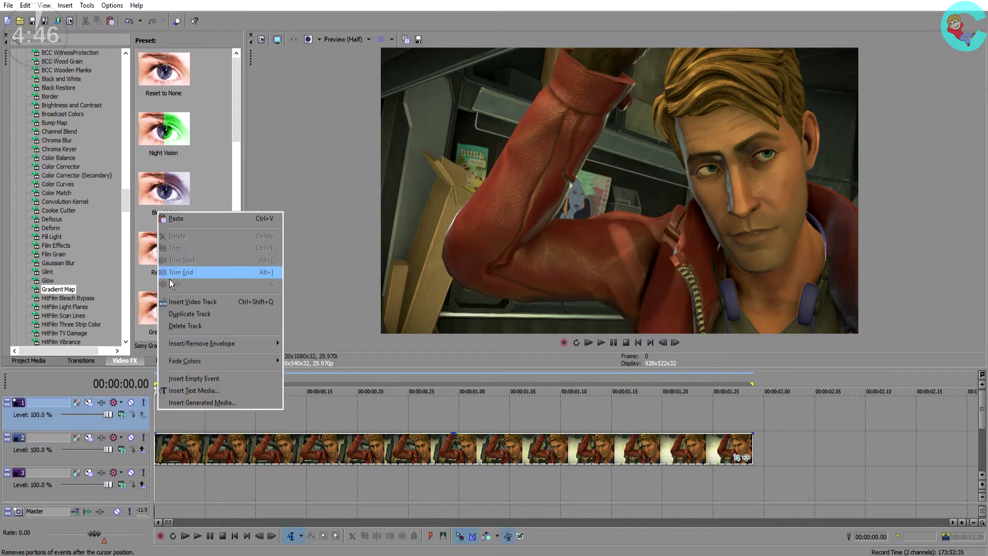
pyautogui.click(175, 218)
pyautogui.click(307, 410)
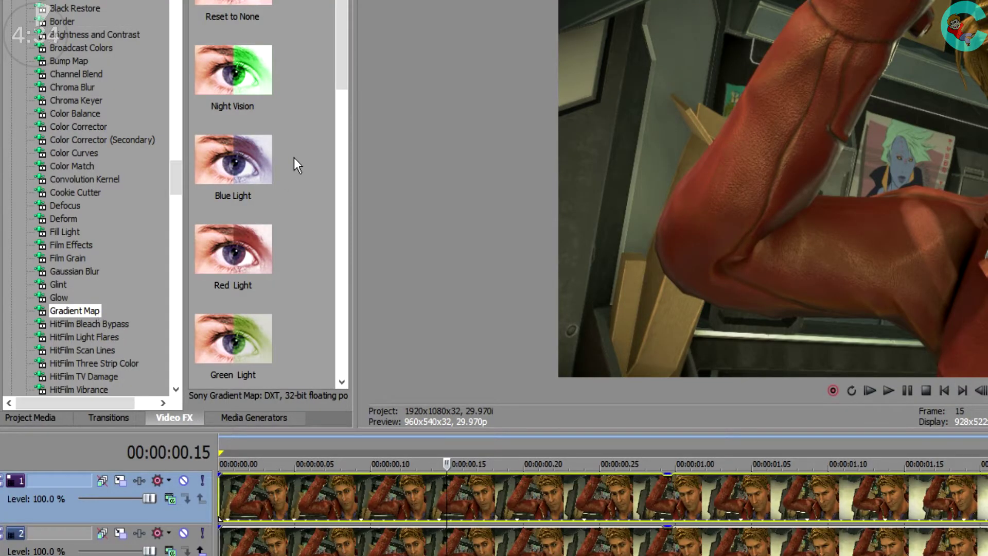
# - Drag the Gradient Map's Blue2 Gradient preset onto the copied clip on track 1
pyautogui.moveTo(342, 56); pyautogui.dragTo(341, 338)
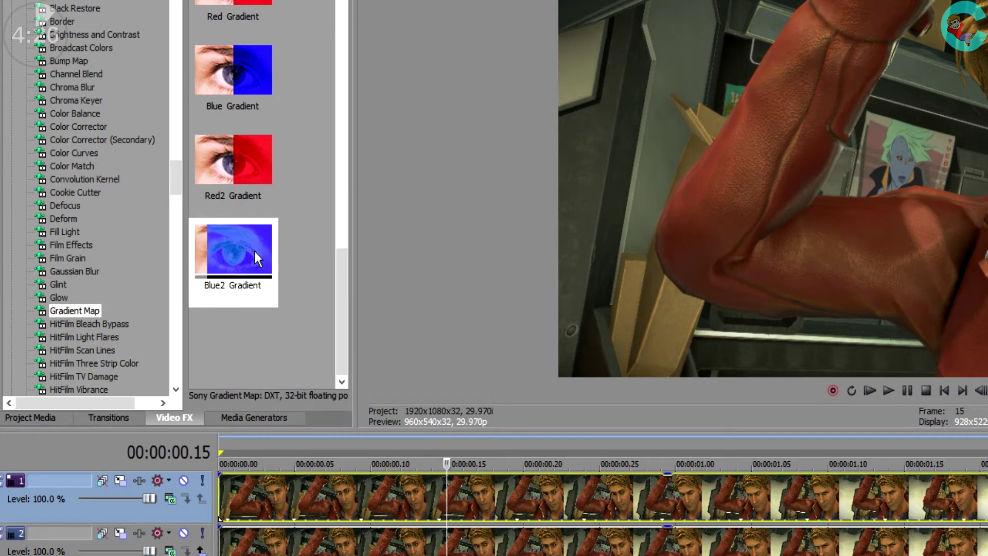
pyautogui.moveTo(255, 251); pyautogui.dragTo(316, 493)
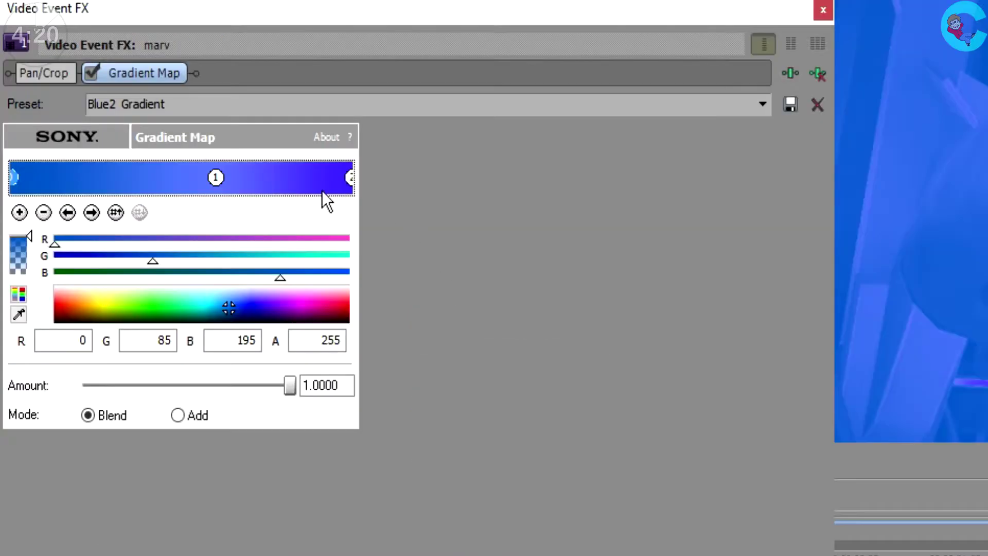
# - Set the Gradient Map's starting colour stop to deep purple, RGB 59/0/75
pyautogui.click(215, 178)
pyautogui.click(348, 180)
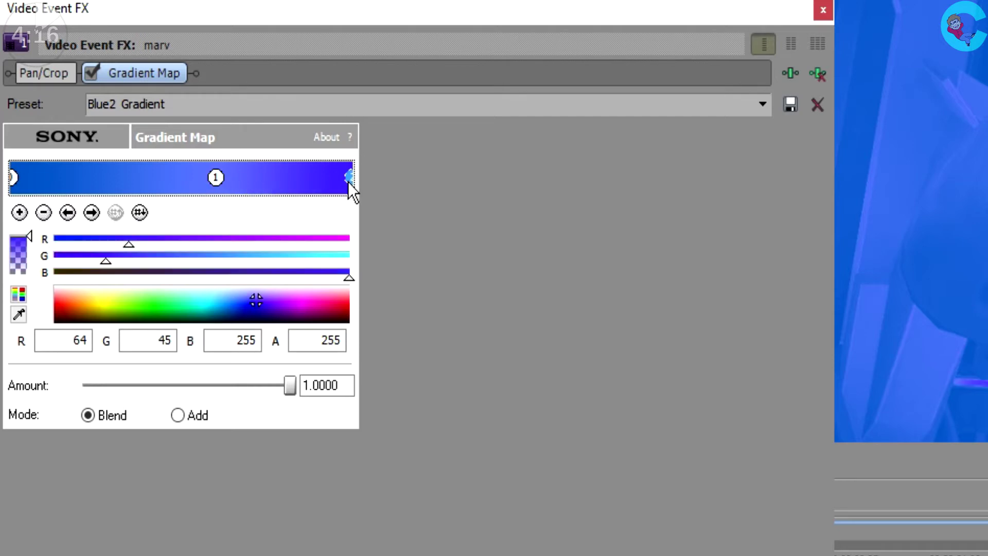
pyautogui.click(16, 178)
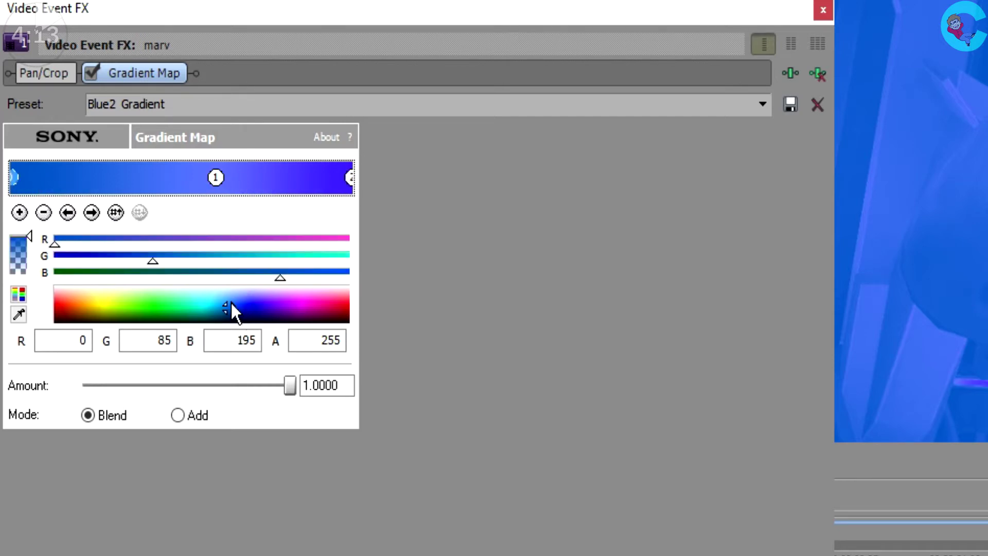
pyautogui.moveTo(230, 307); pyautogui.dragTo(288, 318)
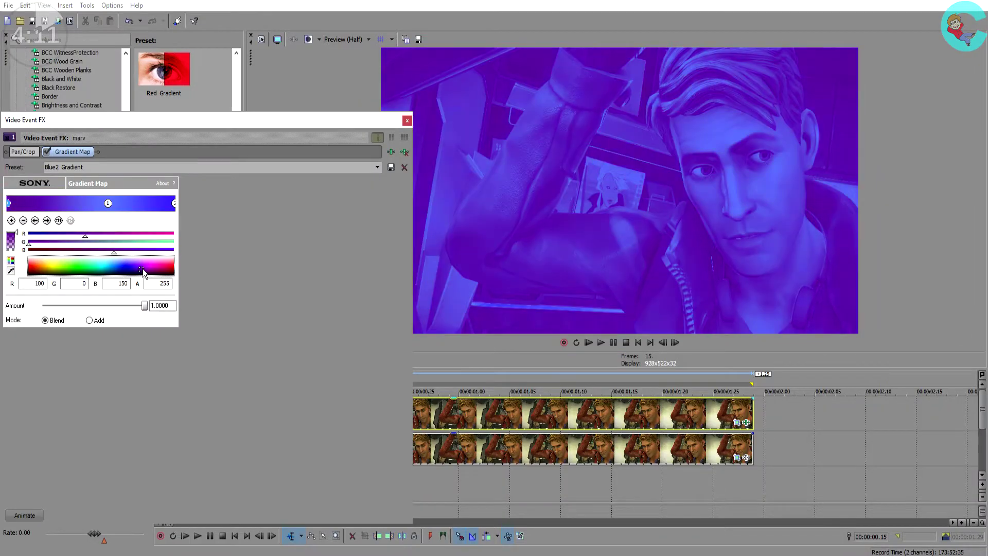
pyautogui.moveTo(144, 271); pyautogui.dragTo(145, 270)
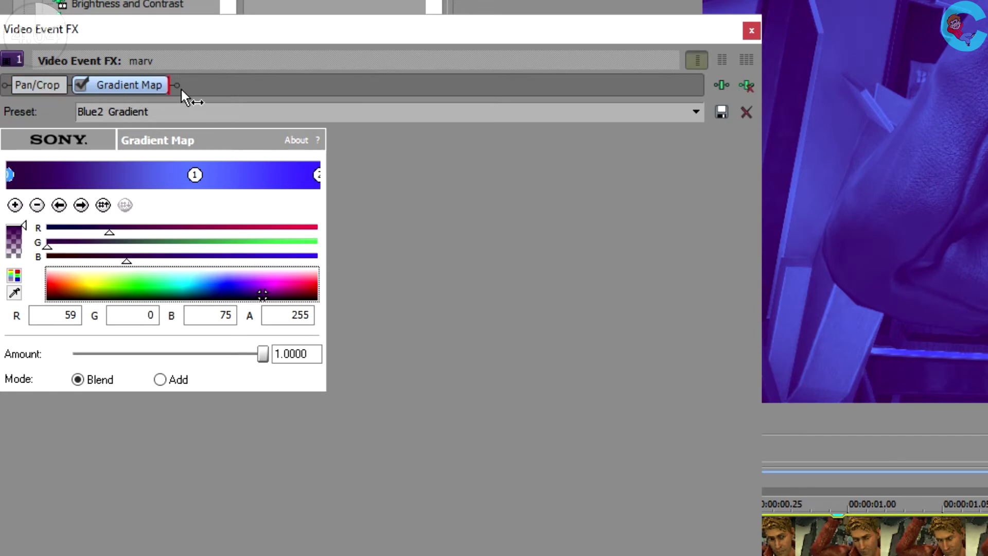
# - Place Pan/Crop after Gradient Map in the FX chain and open its settings
pyautogui.moveTo(181, 90); pyautogui.dragTo(181, 90)
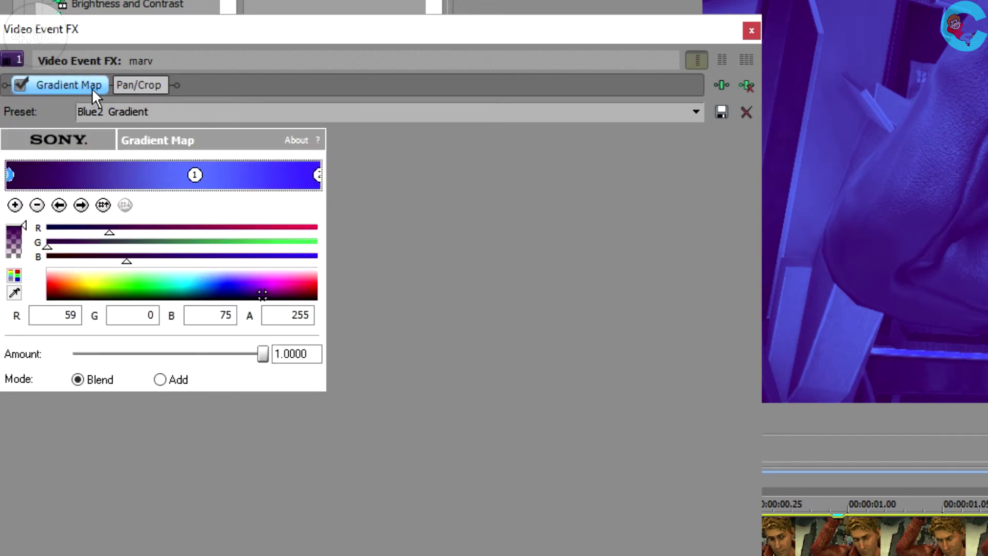
pyautogui.click(156, 84)
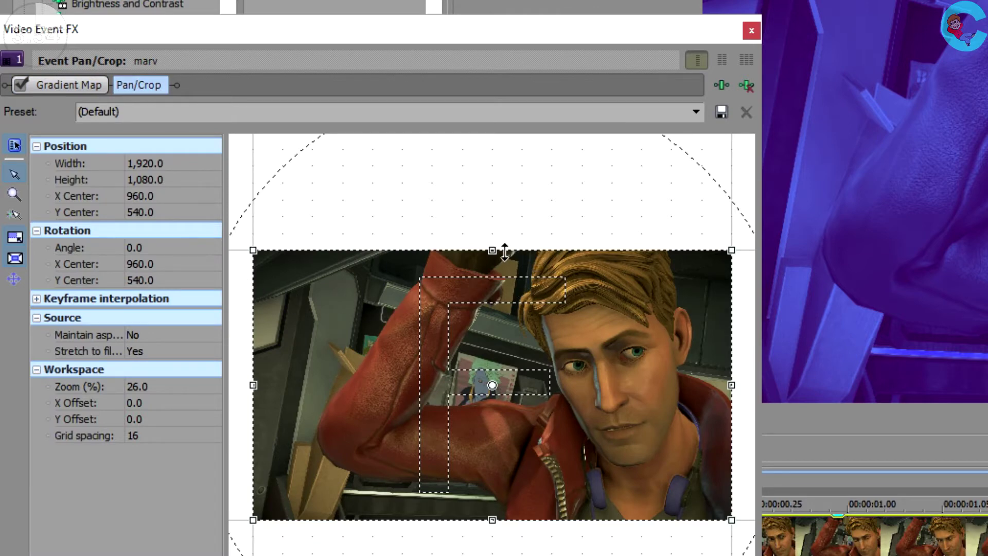
# - Reset and shrink the crop frame evenly to 1,551.4 × 872.6 to zoom in
pyautogui.moveTo(504, 252); pyautogui.dragTo(505, 267)
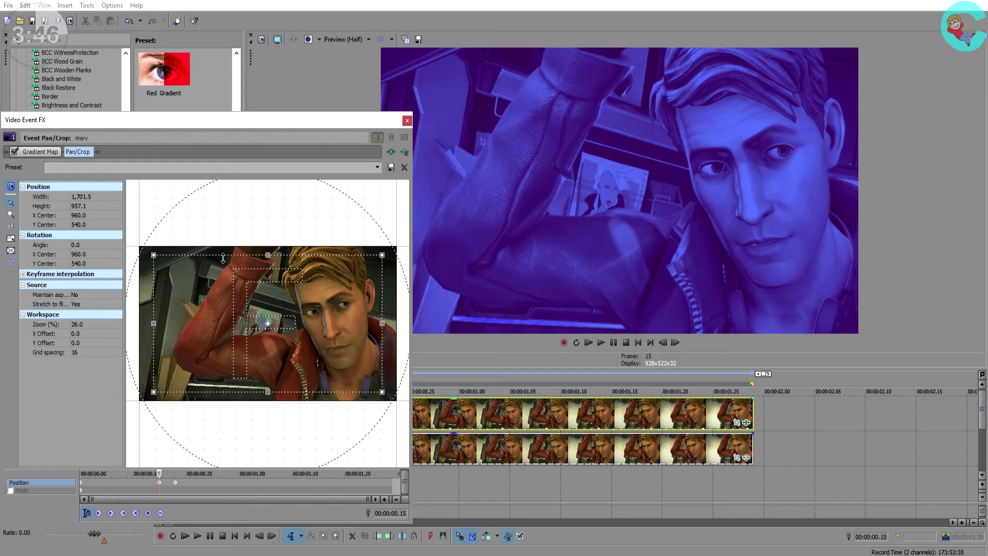
pyautogui.moveTo(231, 254); pyautogui.dragTo(234, 246)
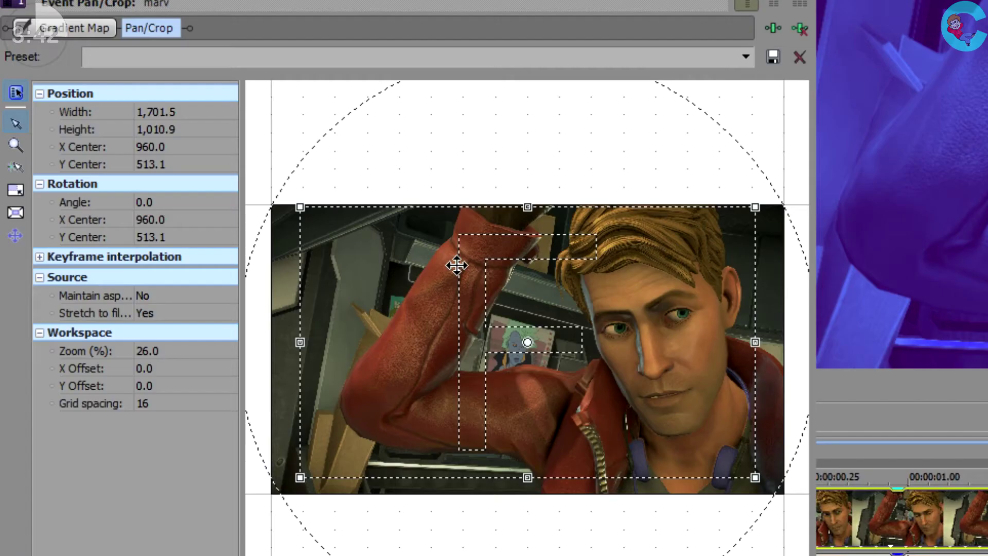
pyautogui.rightClick(232, 278)
pyautogui.click(236, 280)
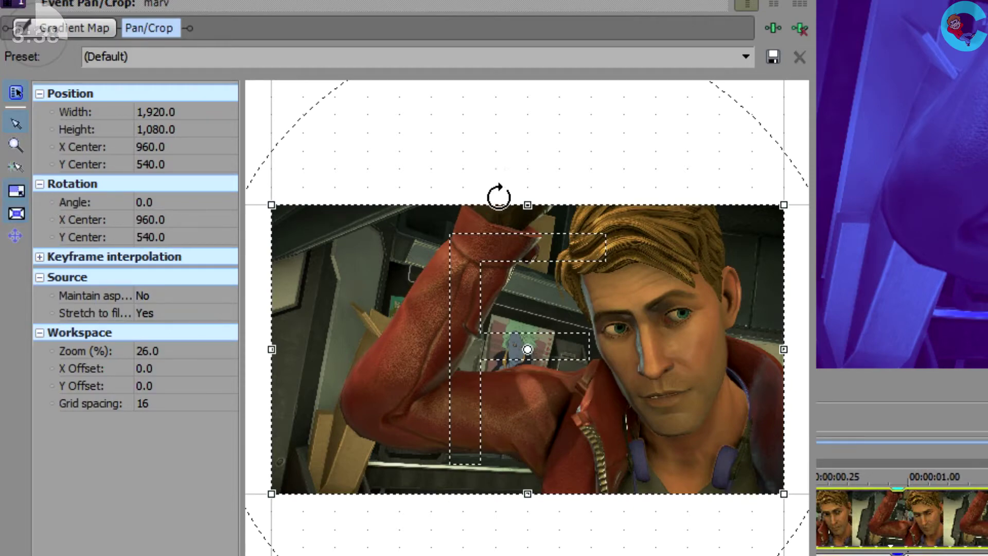
pyautogui.scroll(2, 500, 203)
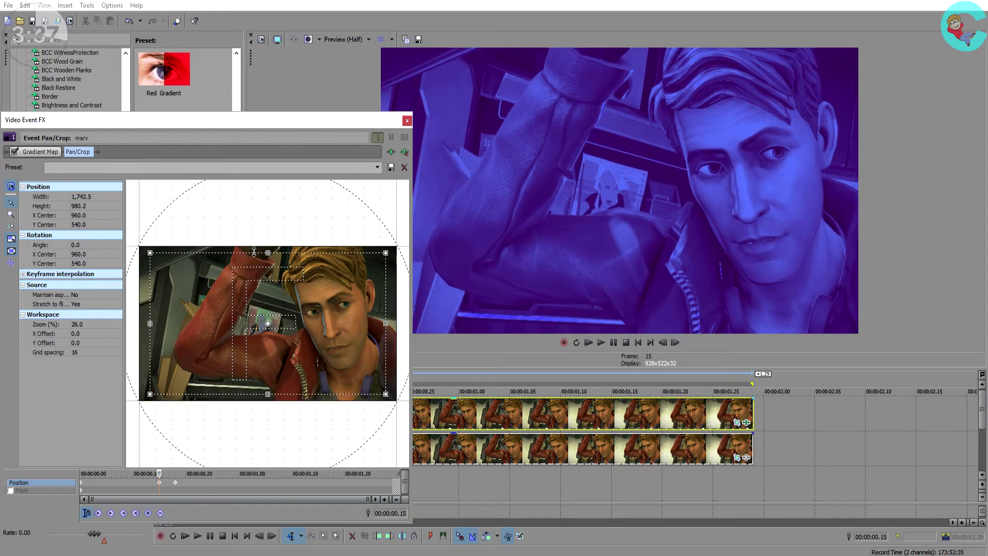
pyautogui.moveTo(253, 250); pyautogui.dragTo(252, 259)
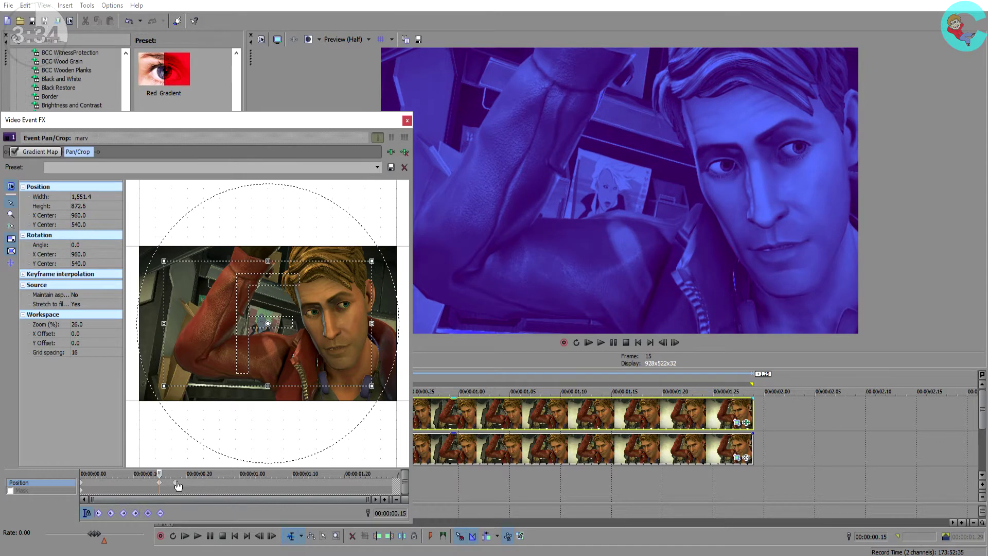
# - Keep the first Position keyframe's interpolation set to Linear
pyautogui.rightClick(177, 485)
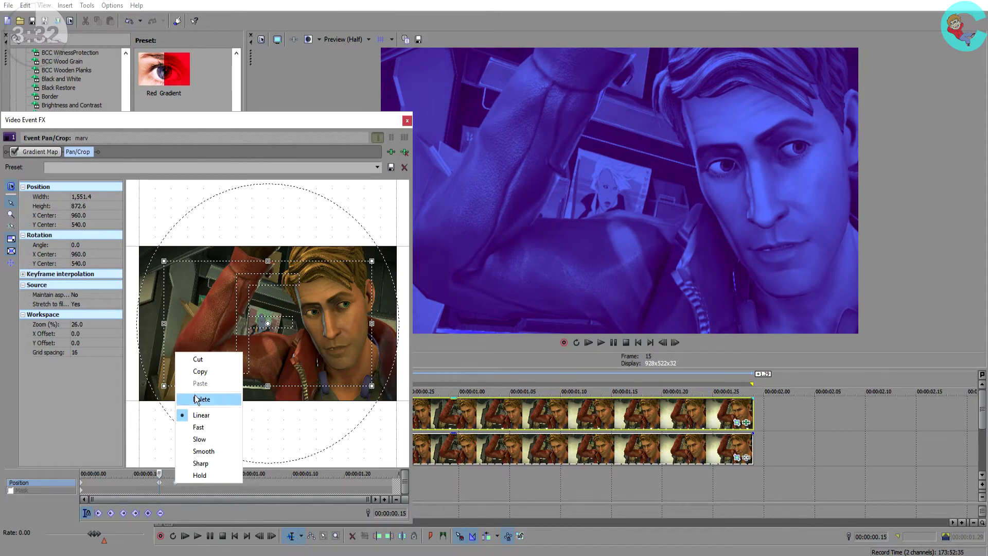
pyautogui.press('Escape')
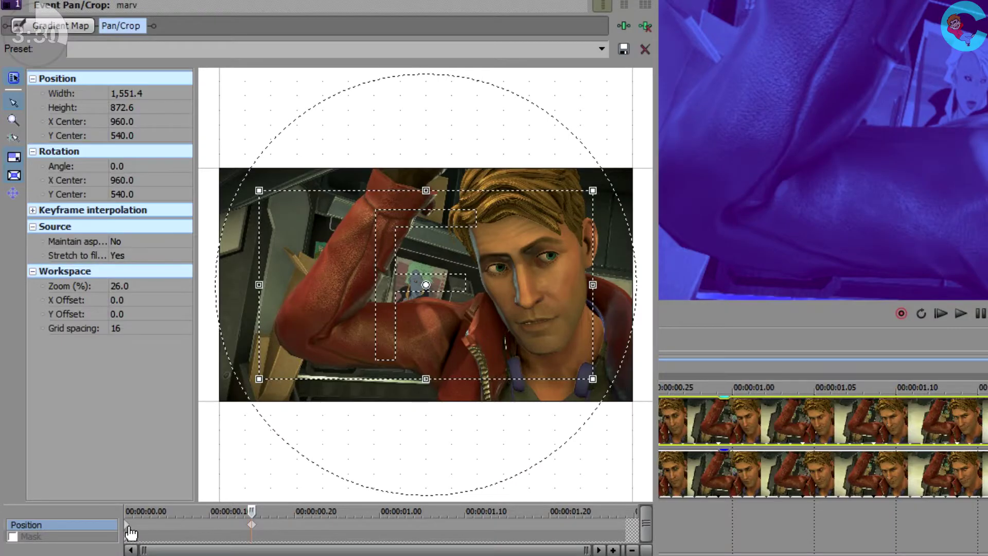
pyautogui.rightClick(81, 482)
pyautogui.click(157, 431)
# - Enable Mask and draw a tall rectangle mask over the clip's left edge
pyautogui.click(12, 537)
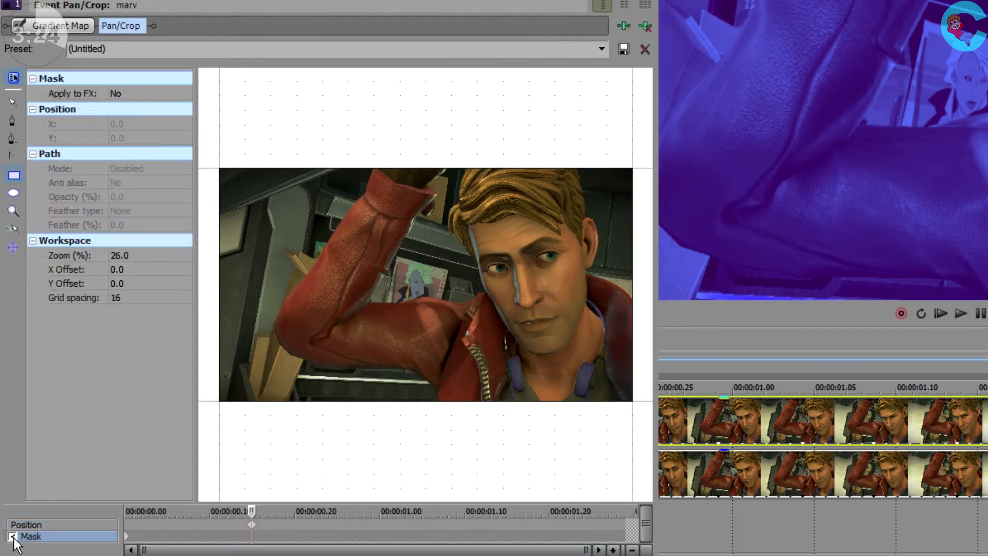
pyautogui.click(17, 175)
pyautogui.moveTo(201, 99)
pyautogui.mouseDown()
pyautogui.moveTo(250, 133)
pyautogui.moveTo(267, 403)
pyautogui.moveTo(293, 434)
pyautogui.moveTo(304, 477)
pyautogui.mouseUp()
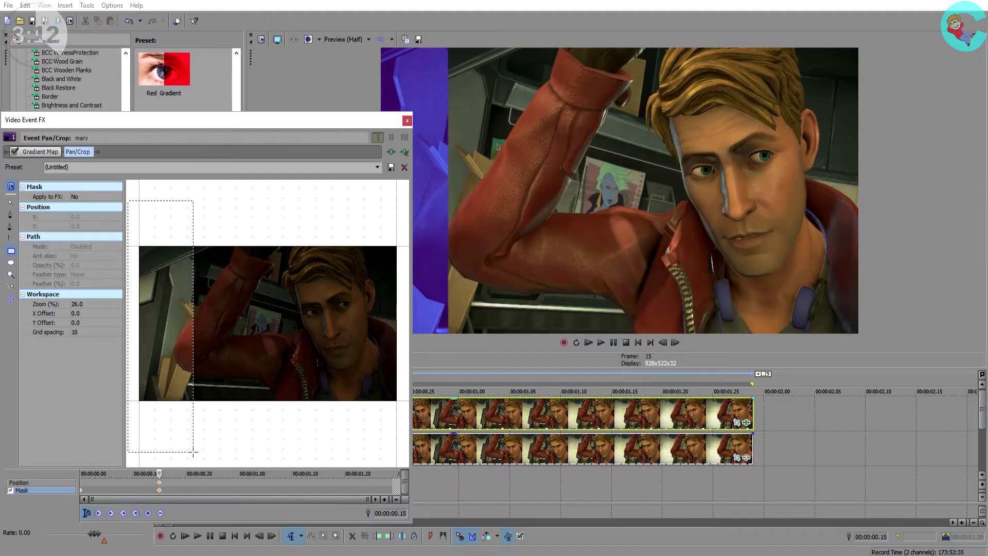
pyautogui.moveTo(193, 453); pyautogui.dragTo(194, 453)
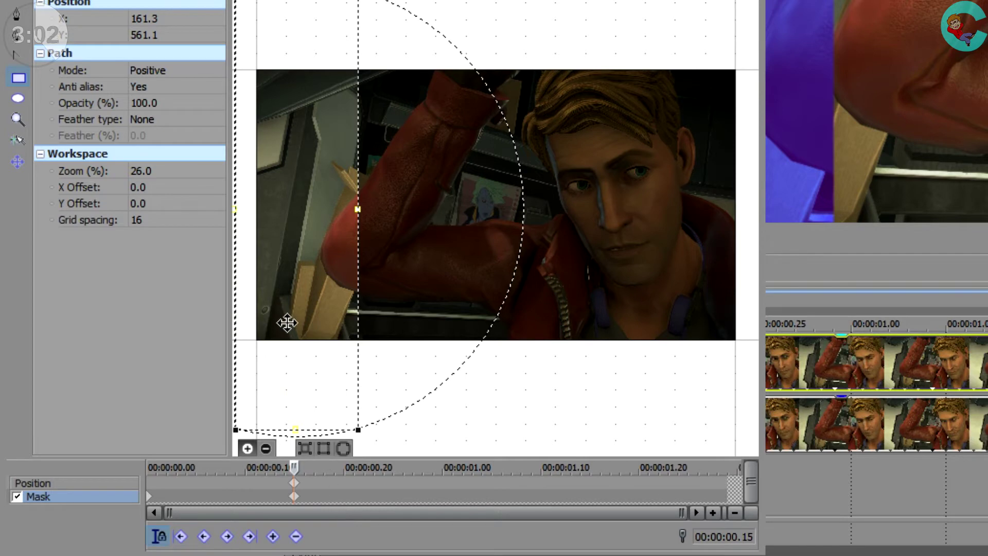
# - At the last frame, 00:00:01.28, slide the mask across to the right
pyautogui.click(714, 494)
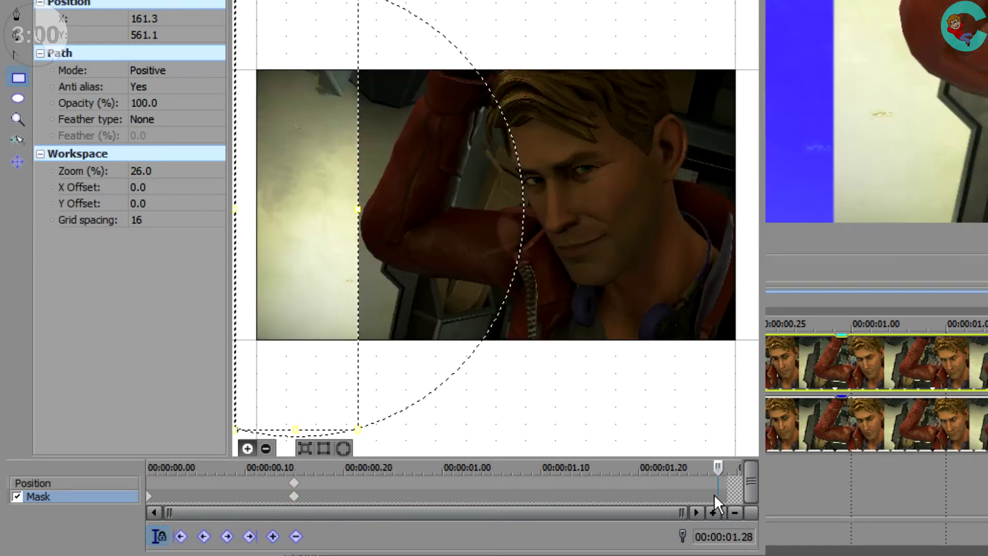
pyautogui.moveTo(309, 206); pyautogui.dragTo(589, 232)
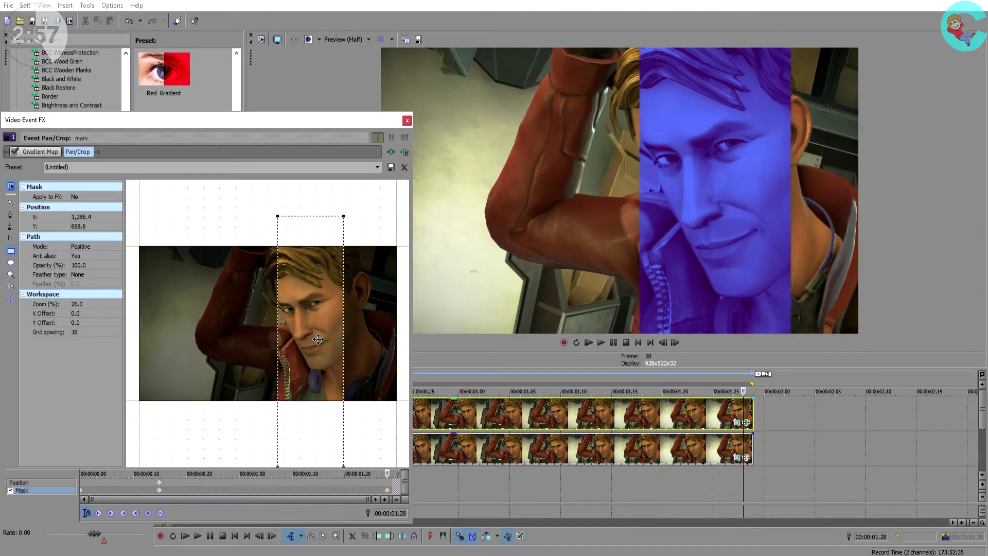
pyautogui.moveTo(318, 339); pyautogui.dragTo(357, 339)
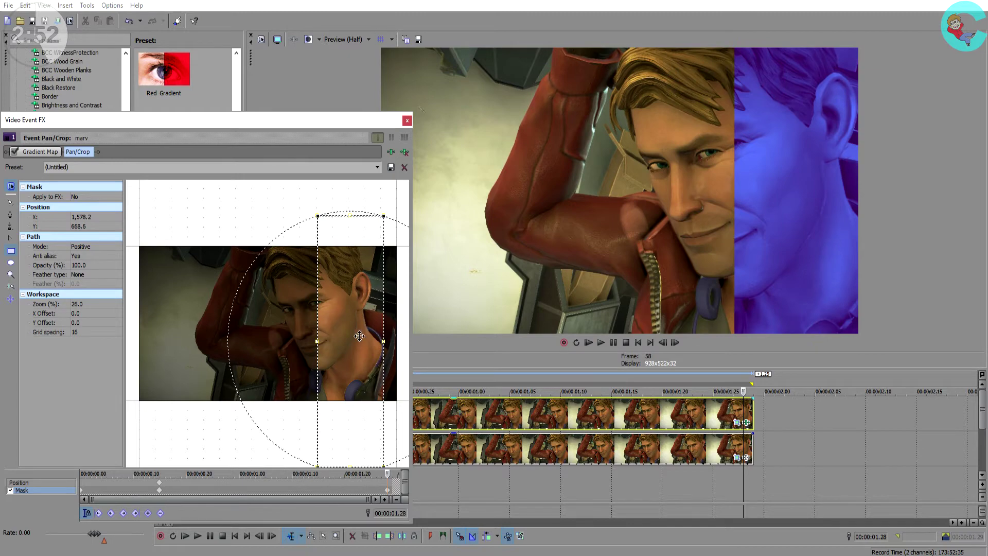
pyautogui.click(407, 122)
# - Reopen Pan/Crop and tilt the mask diagonally at the first frame
pyautogui.click(589, 342)
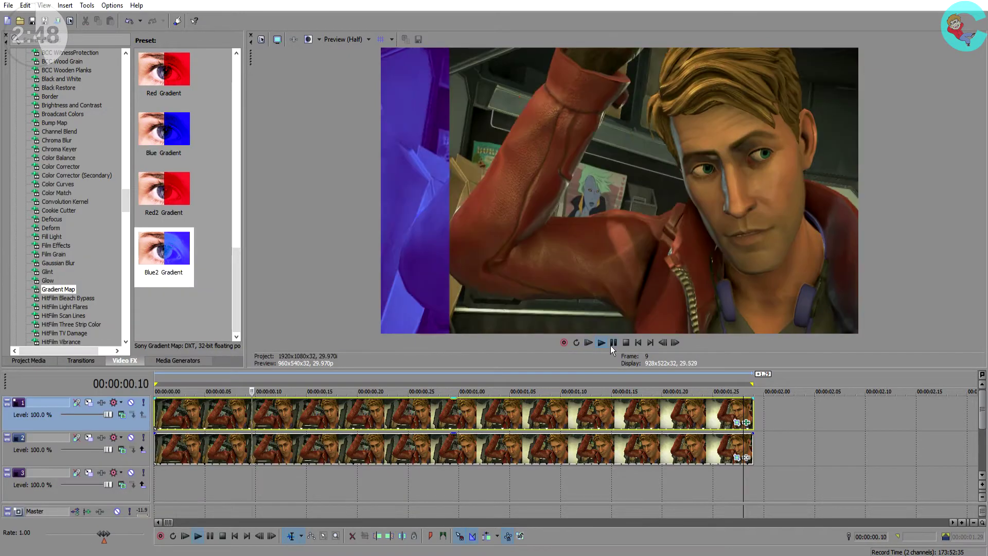
pyautogui.click(736, 422)
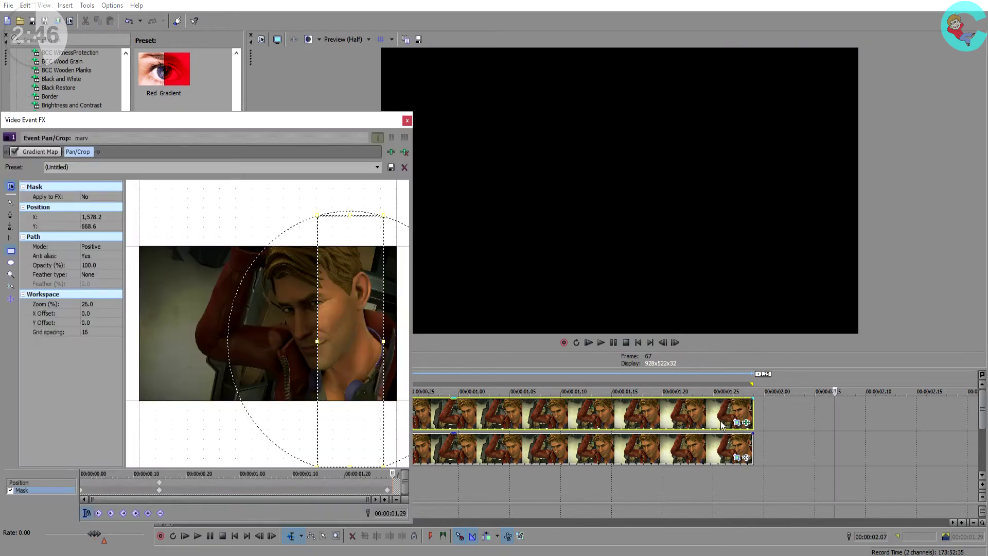
pyautogui.click(387, 491)
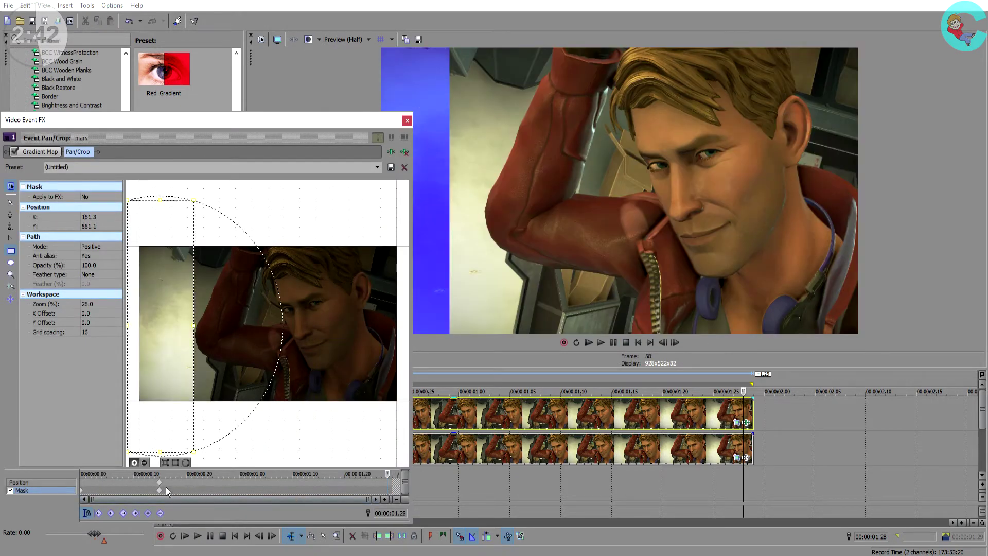
pyautogui.click(81, 491)
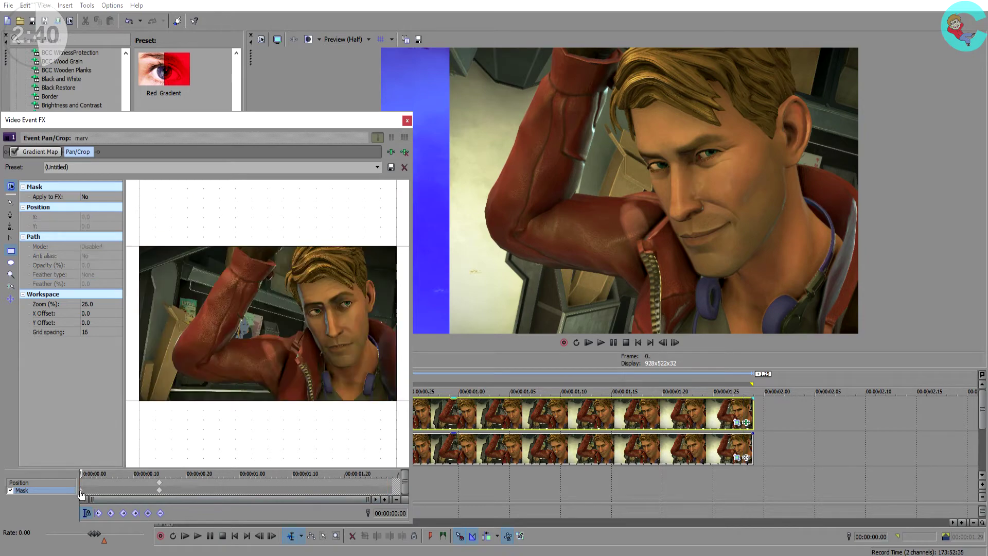
pyautogui.moveTo(201, 222); pyautogui.dragTo(227, 242)
pyautogui.click(208, 373)
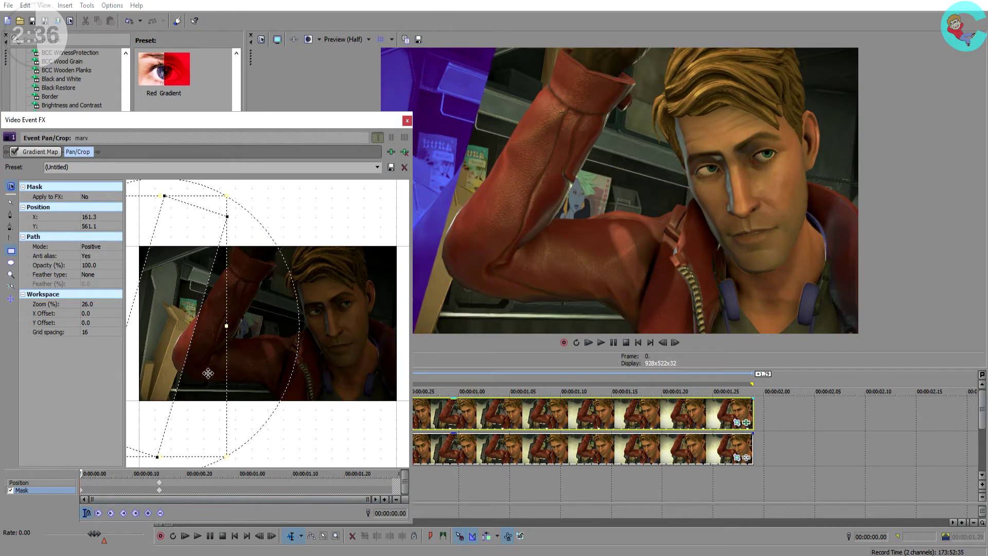
# - At the last keyframe, move the tilted mask past the right edge to X 1,969.9, Y 883.7
pyautogui.click(160, 490)
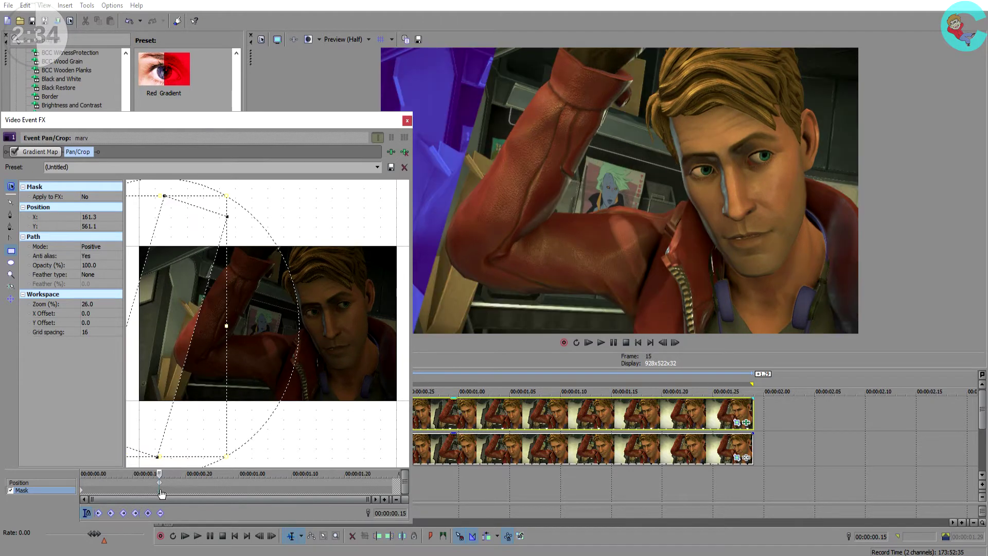
pyautogui.click(389, 493)
pyautogui.moveTo(178, 304); pyautogui.dragTo(420, 350)
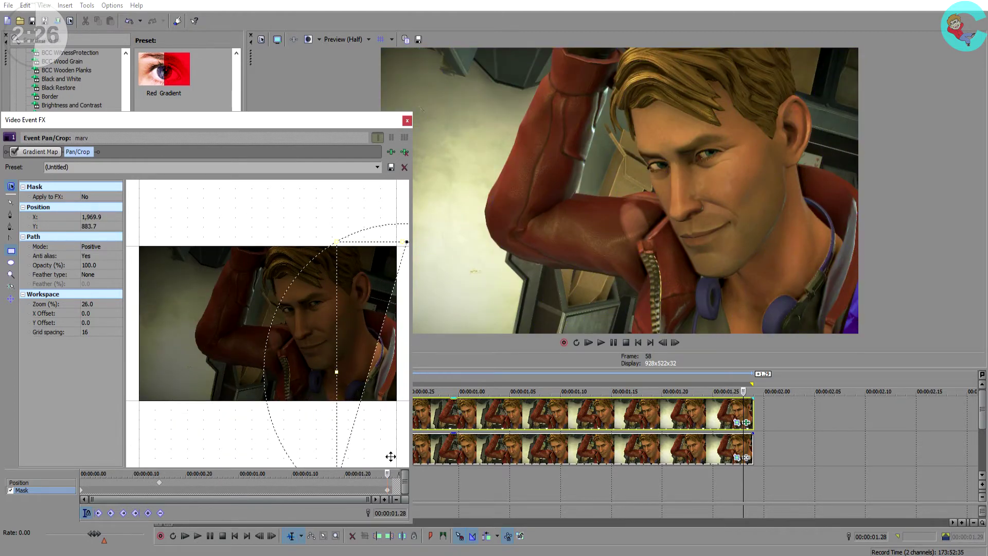
pyautogui.press('Home')
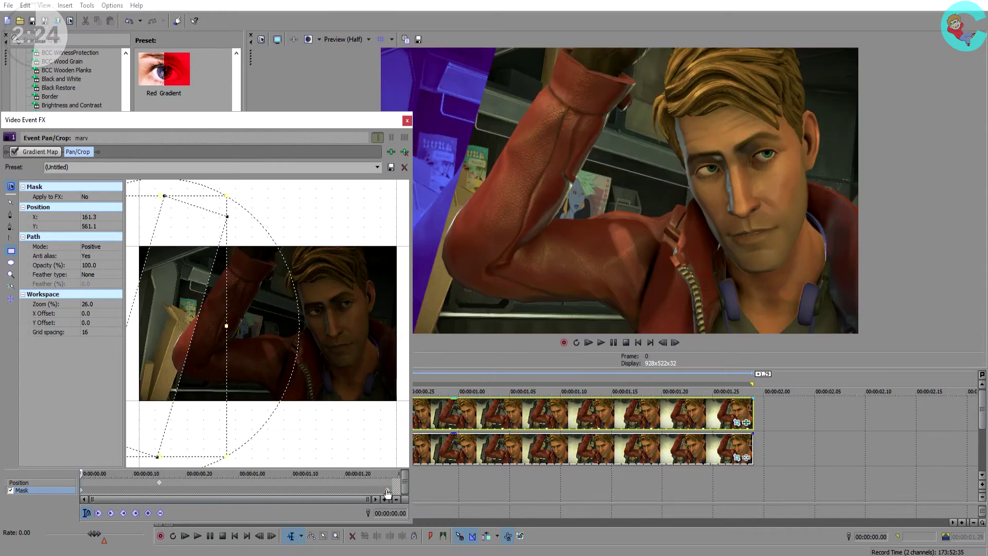
# - Close the effects window and play the timeline to check the mask sweep
pyautogui.click(407, 121)
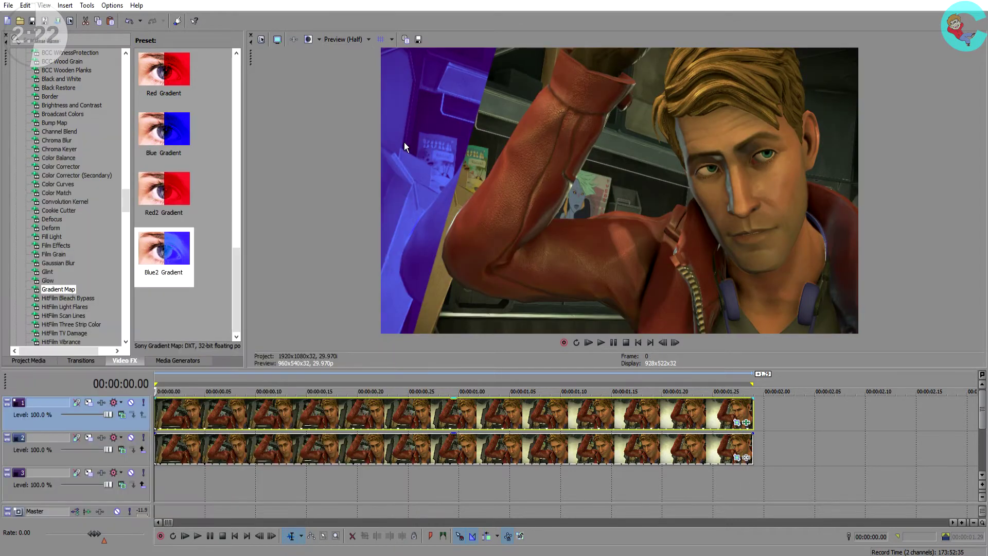
pyautogui.press('space')
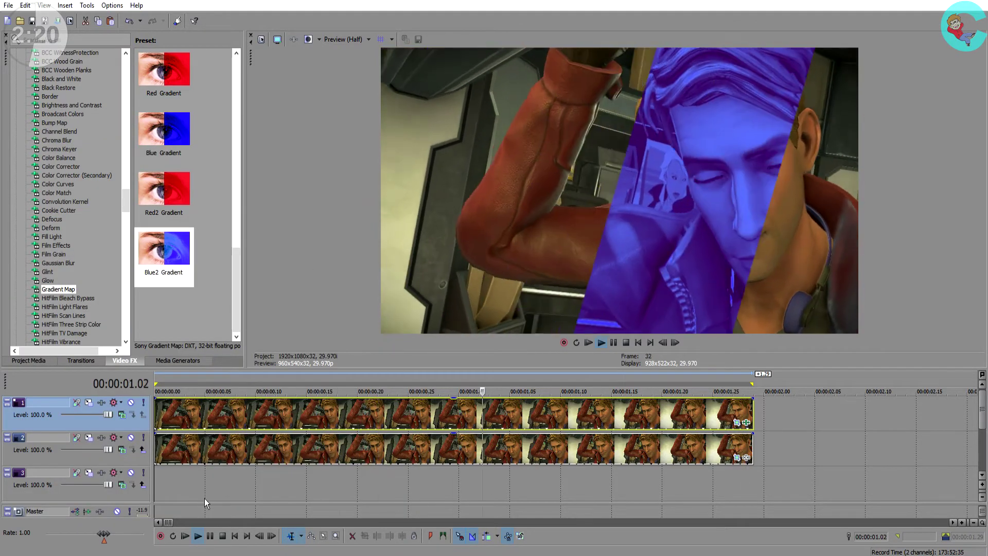
pyautogui.press('space')
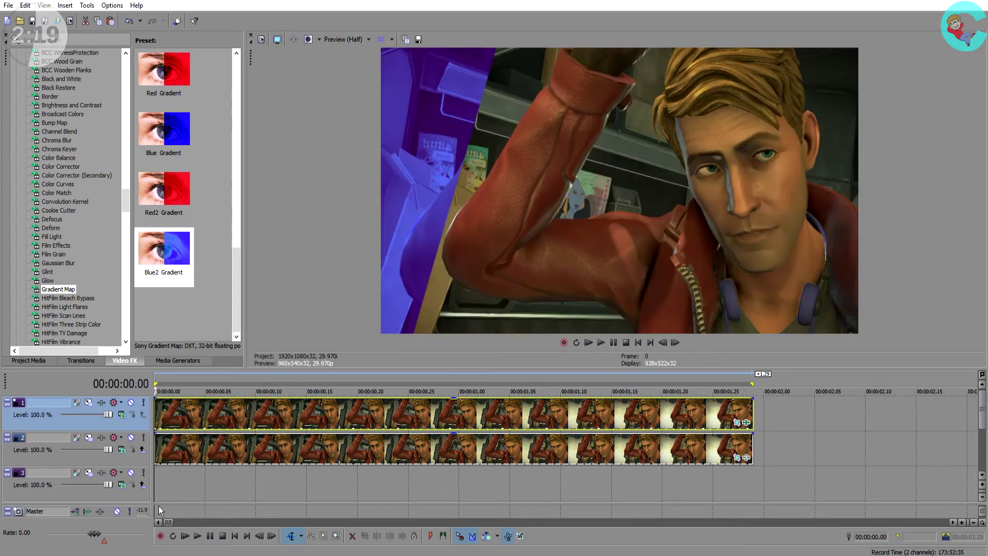
# - Copy the masked clip and insert a new empty video track at the top
pyautogui.rightClick(170, 415)
pyautogui.click(202, 149)
pyautogui.hotkey('ctrl', 'shift', 'q')
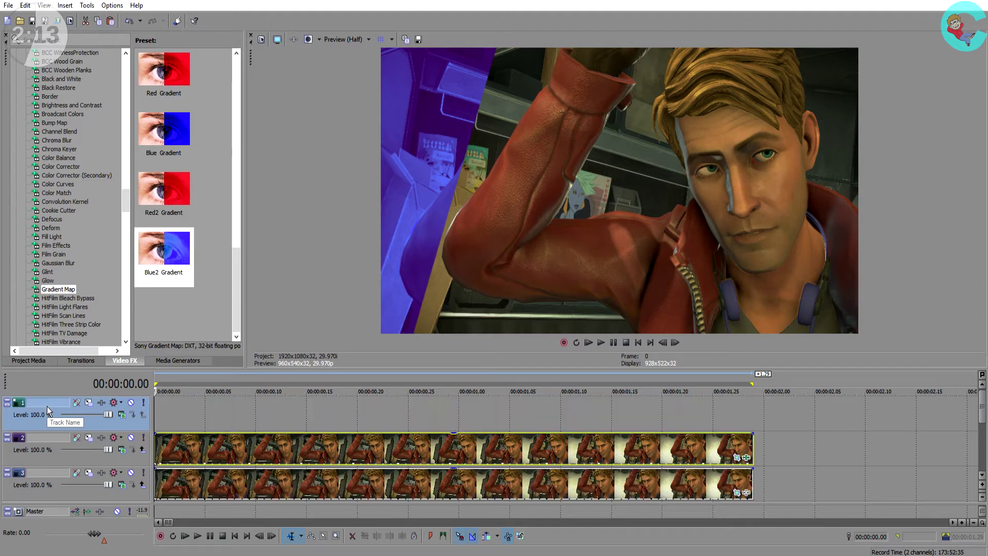
pyautogui.rightClick(160, 412)
# - Paste the clip copy onto the new top track and open its Pan/Crop settings
pyautogui.click(200, 224)
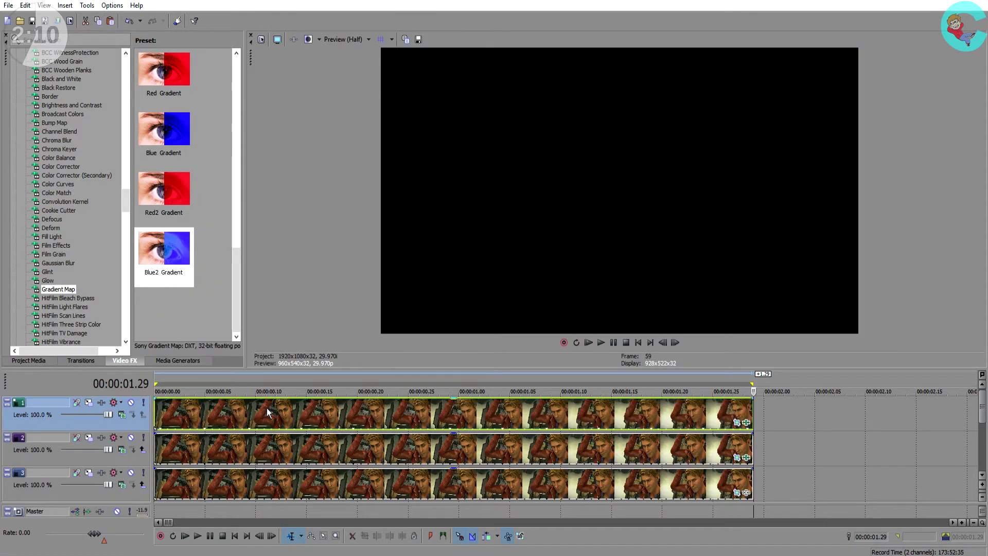
pyautogui.click(287, 409)
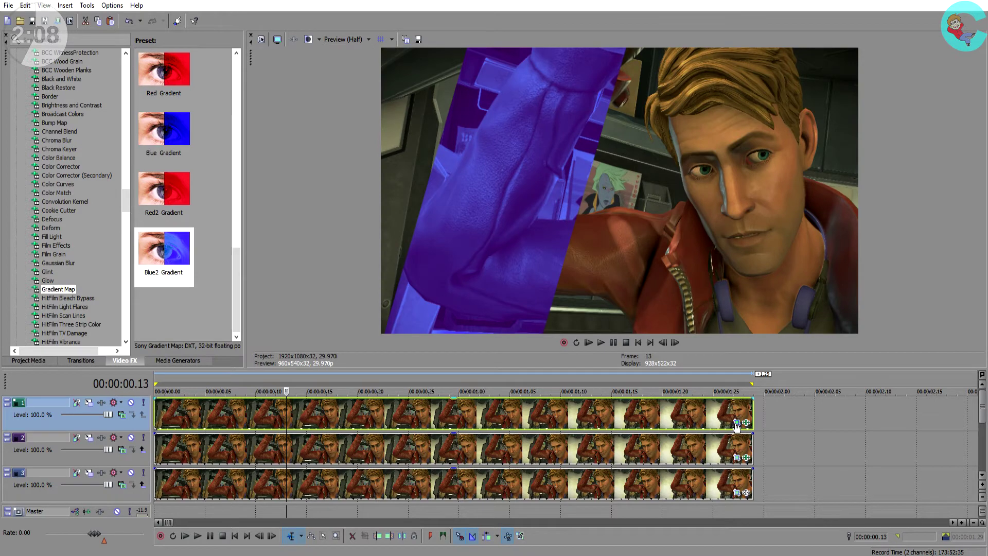
pyautogui.click(736, 422)
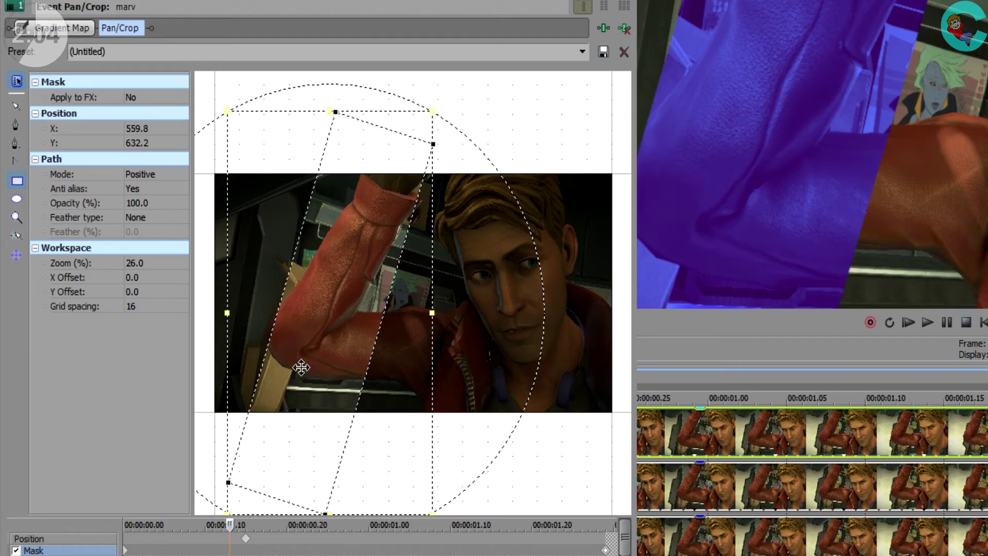
# - Shift the mask right and down at both keyframes, ending at X 2,146.6, Y 929.8
pyautogui.click(126, 550)
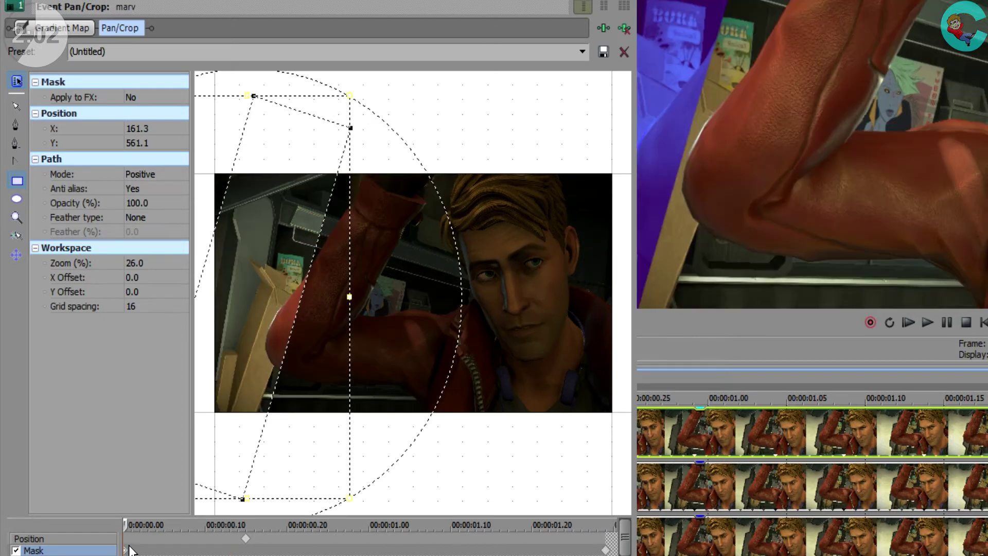
pyautogui.moveTo(268, 307); pyautogui.dragTo(297, 314)
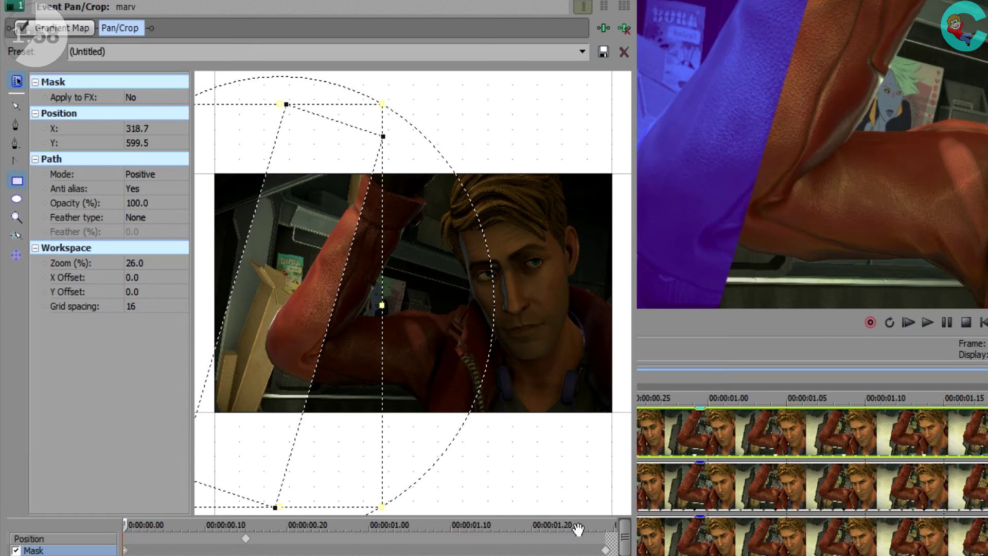
pyautogui.click(605, 550)
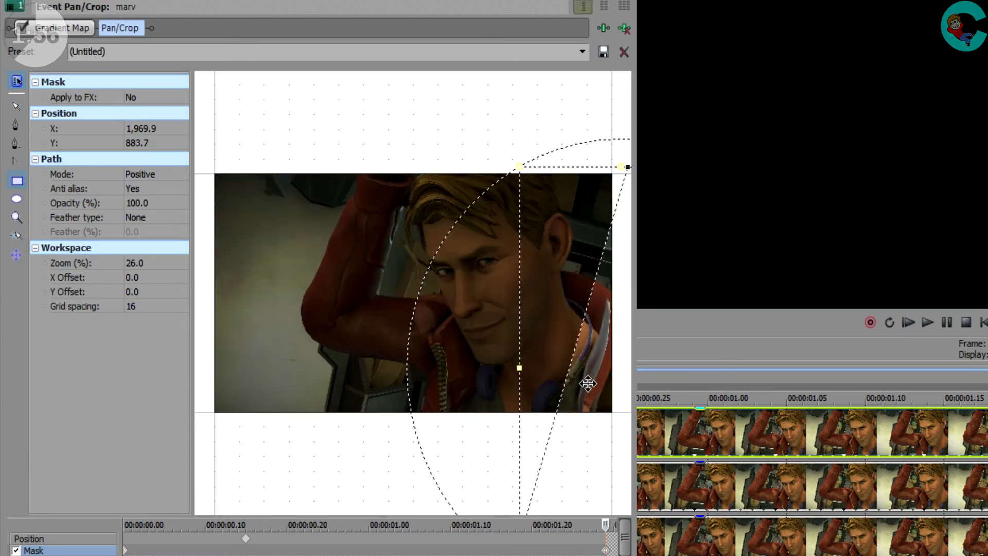
pyautogui.moveTo(589, 381); pyautogui.dragTo(624, 394)
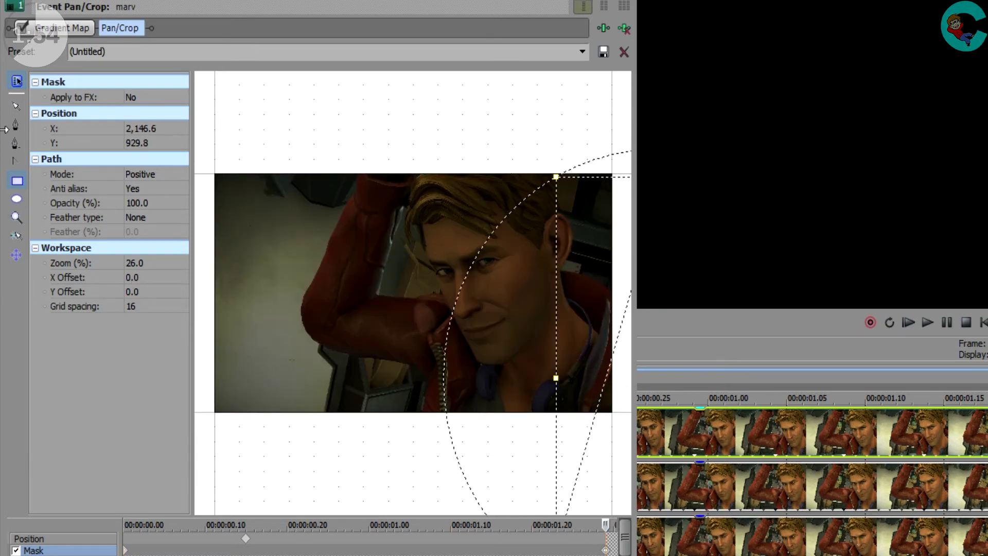
# - Switch the top copy's Gradient Map to the Blue Gradient preset and play the result
pyautogui.click(51, 27)
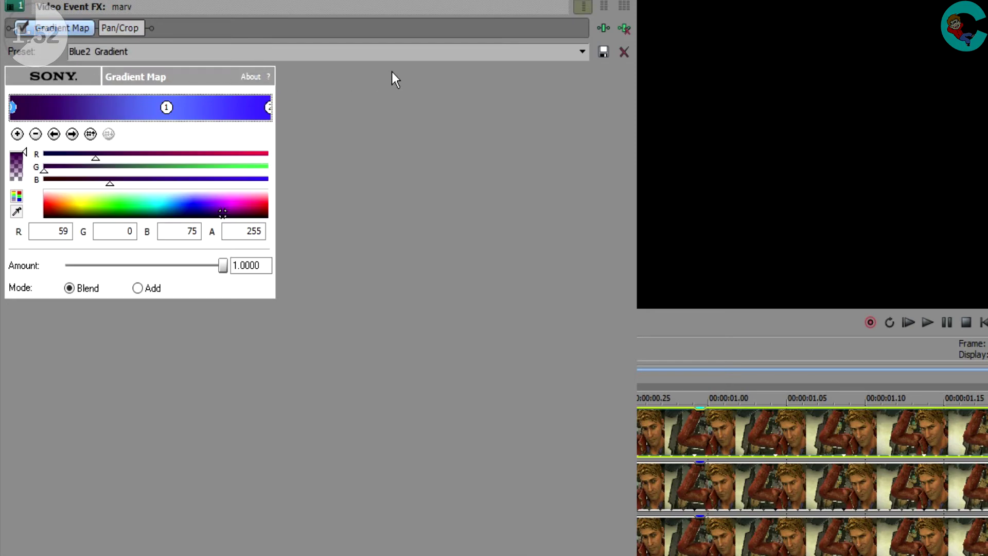
pyautogui.click(583, 54)
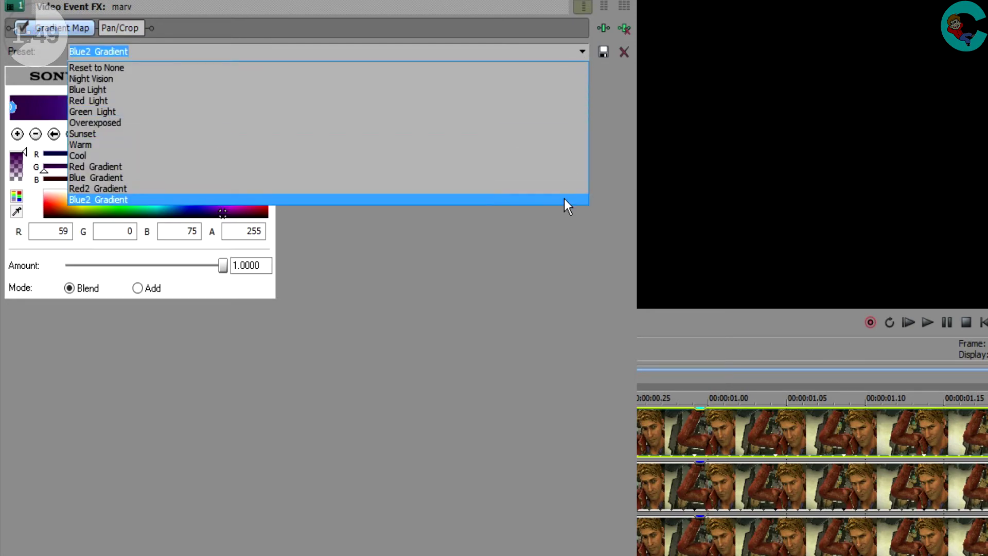
pyautogui.click(562, 178)
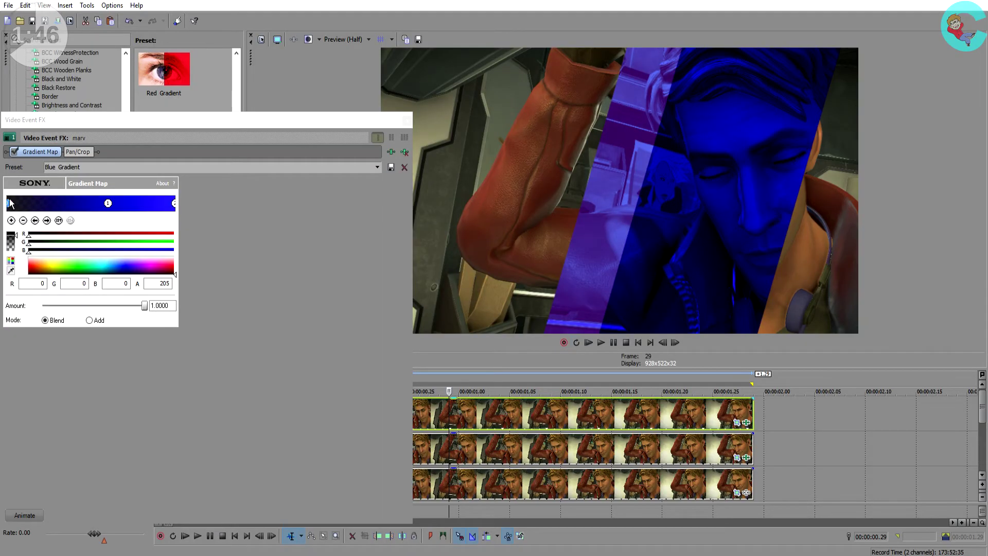
pyautogui.click(397, 122)
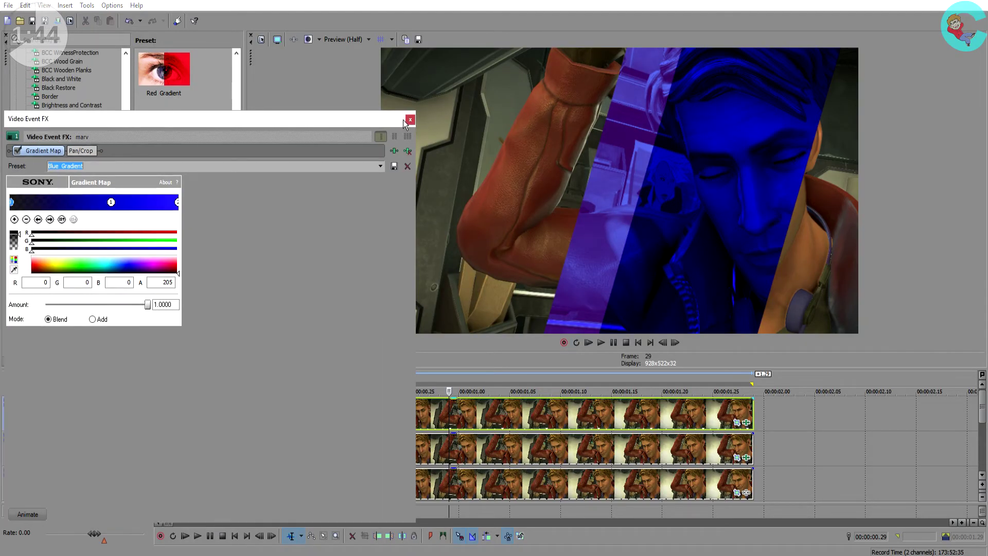
pyautogui.click(407, 120)
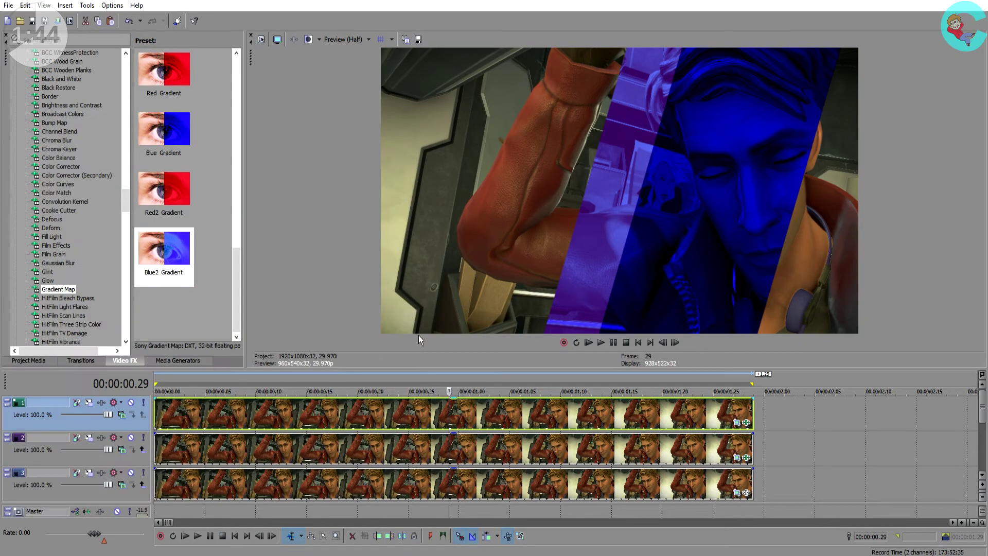
pyautogui.click(587, 343)
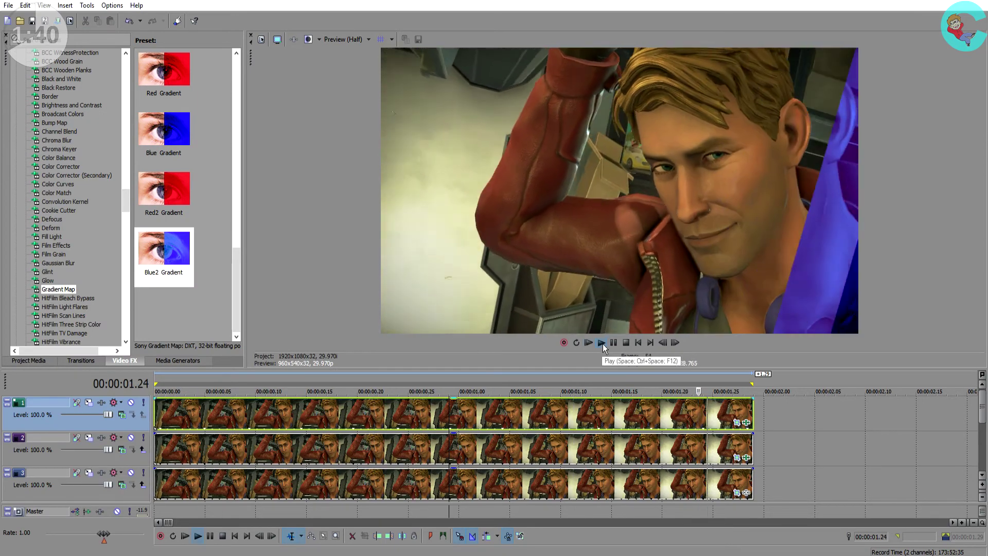
pyautogui.click(612, 343)
pyautogui.click(164, 415)
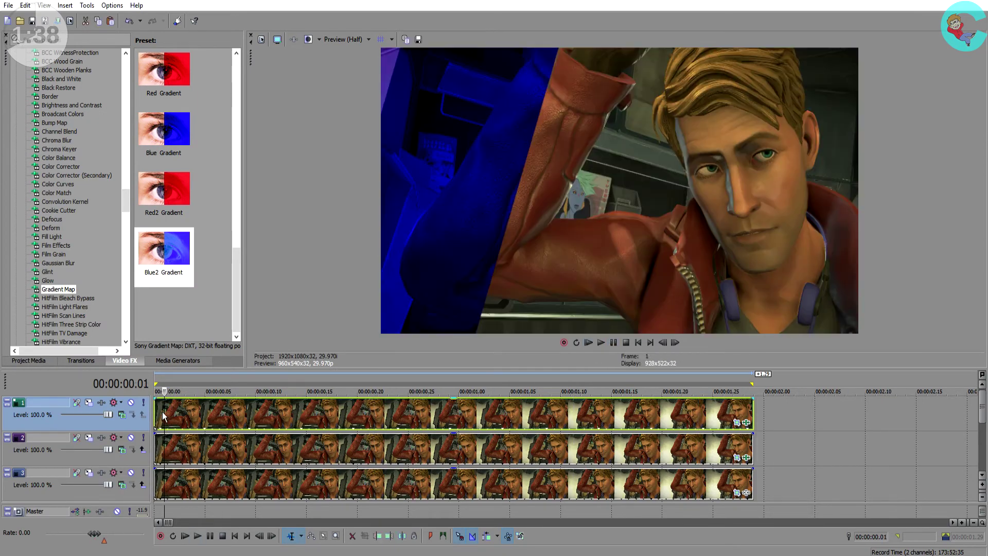
pyautogui.click(245, 417)
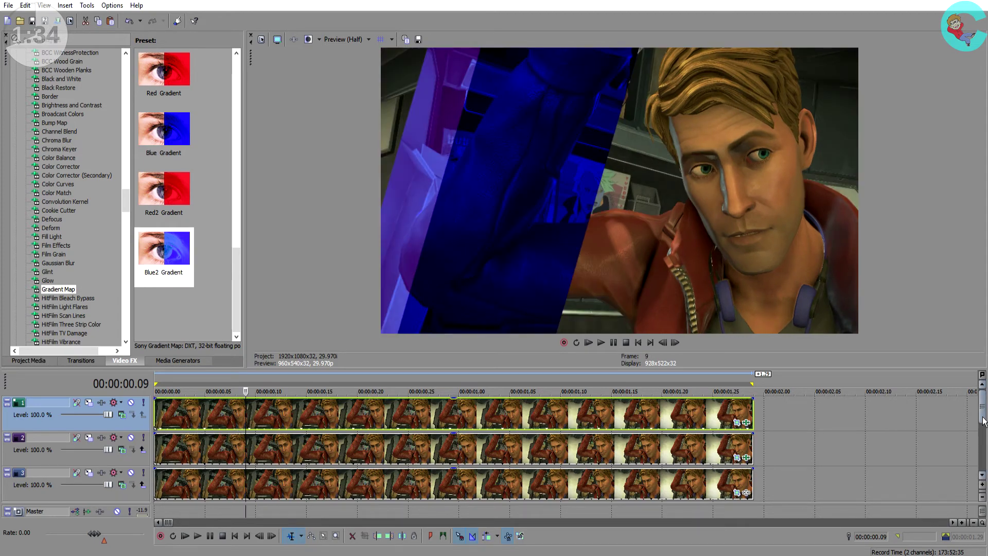
pyautogui.click(673, 495)
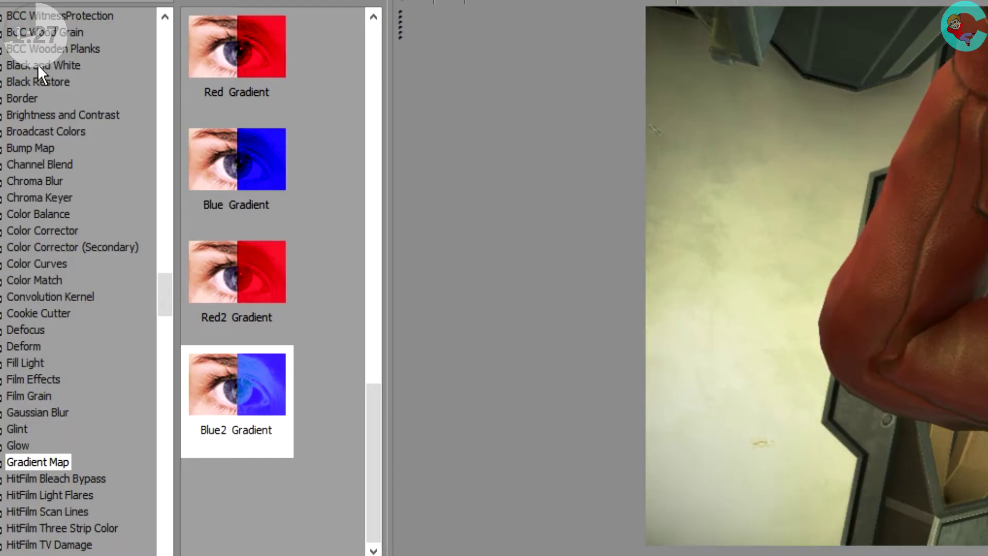
# - Apply the Black and White Default preset to the track 3 clip and preview the grayscale result
pyautogui.click(58, 78)
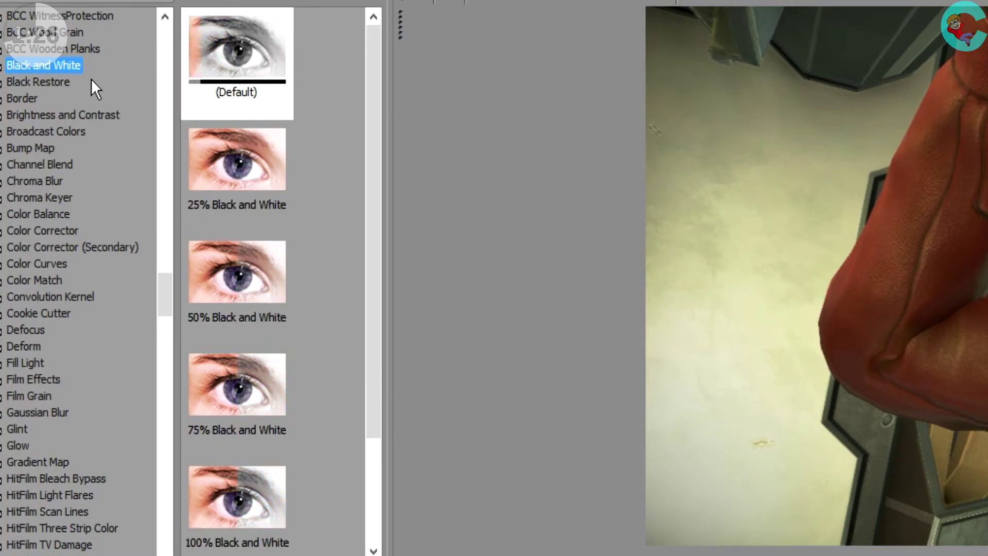
pyautogui.click(157, 76)
pyautogui.moveTo(224, 58); pyautogui.dragTo(341, 480)
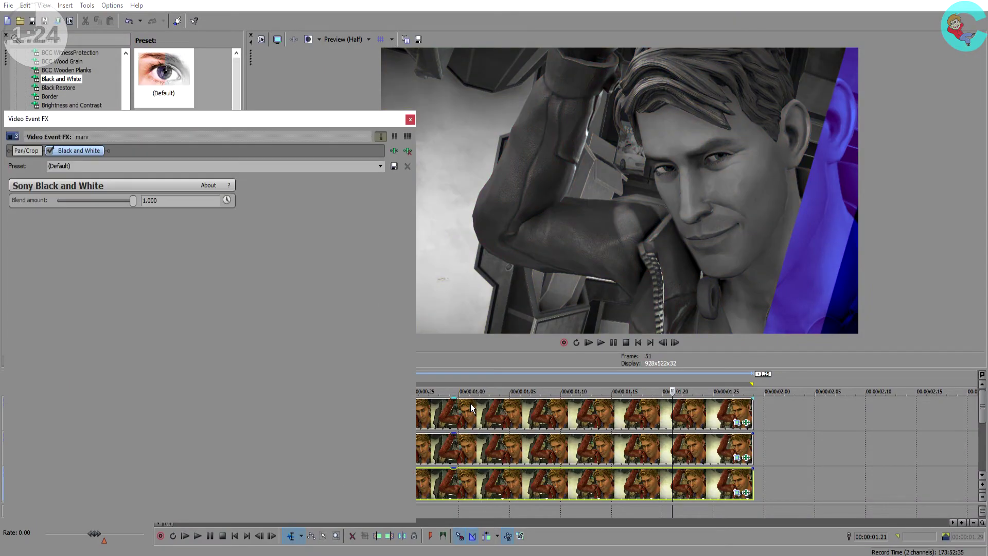
pyautogui.click(587, 342)
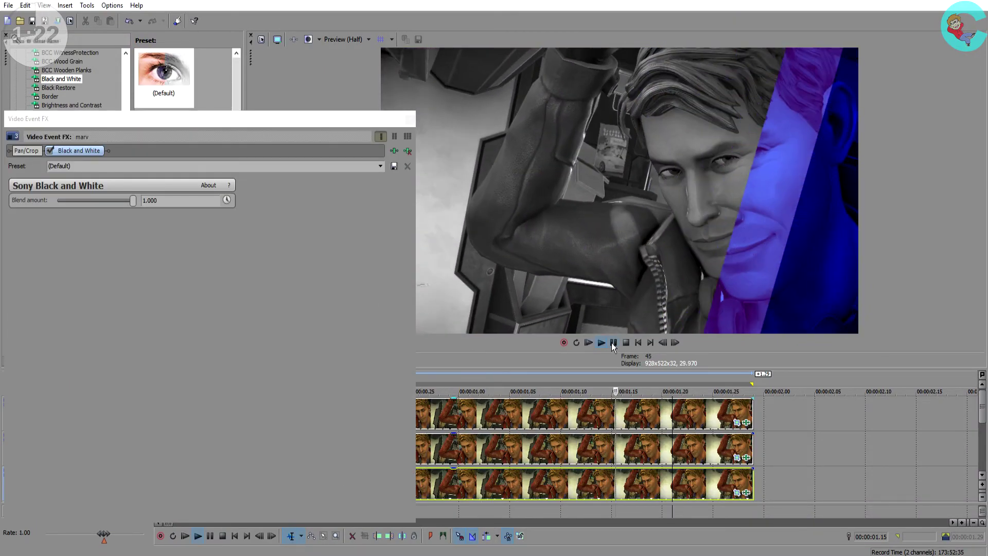
pyautogui.click(612, 342)
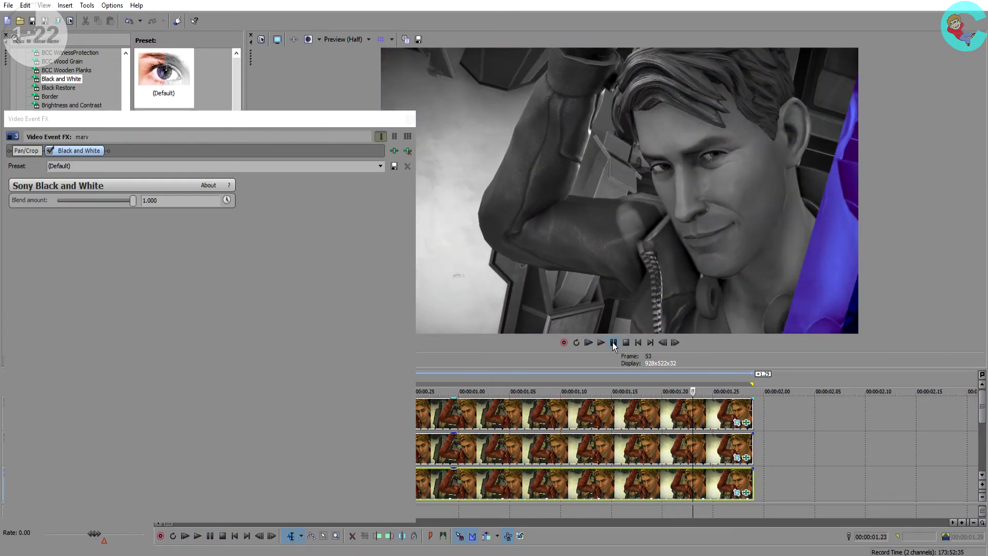
pyautogui.click(410, 121)
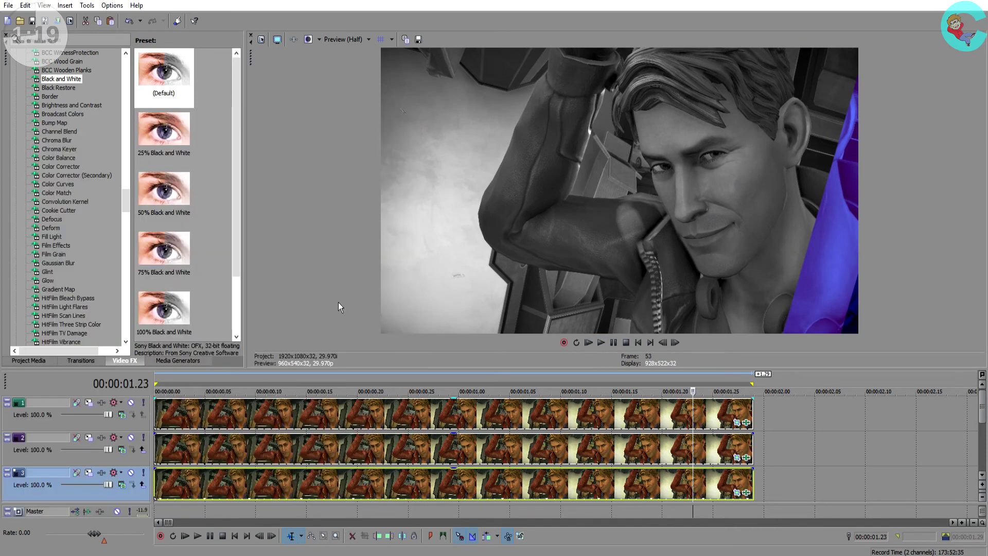
# - Mute track 3 and preview the tilted blue layers sweeping over black
pyautogui.click(131, 472)
pyautogui.click(589, 342)
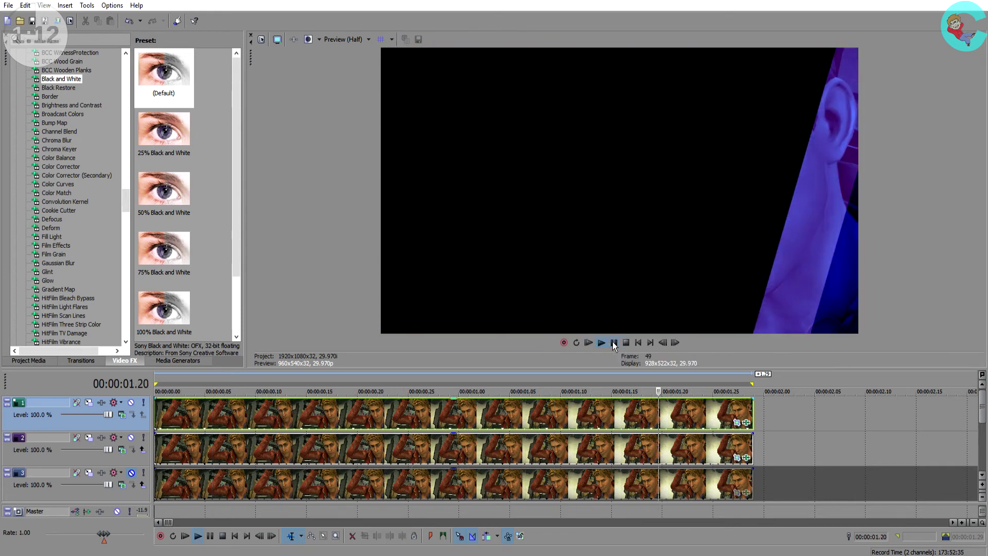
pyautogui.press('space')
pyautogui.click(589, 343)
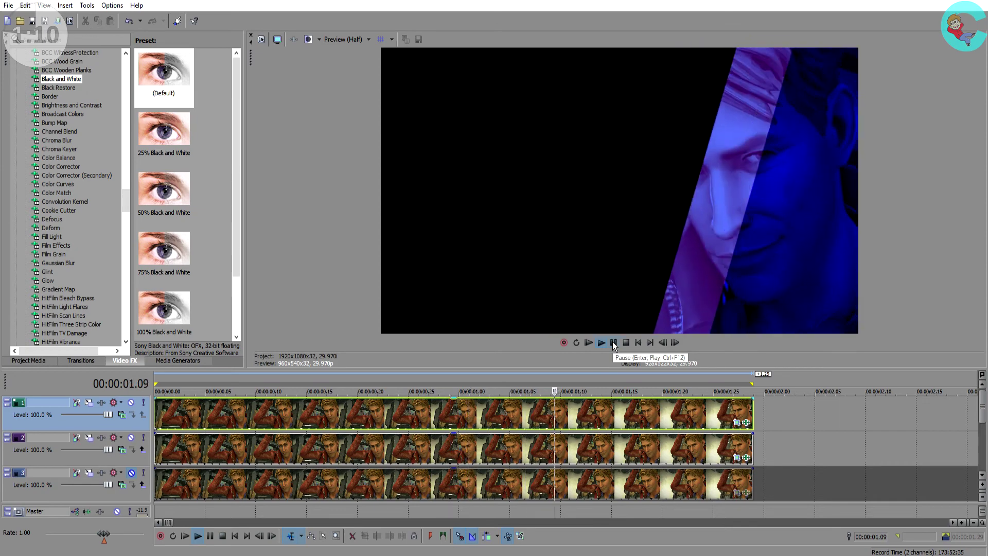
pyautogui.click(613, 343)
pyautogui.click(613, 343)
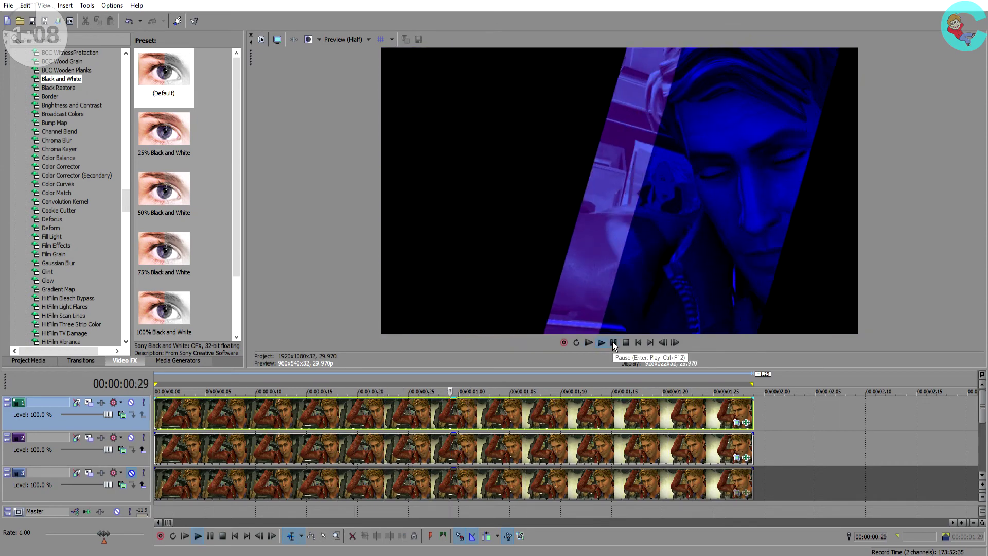
pyautogui.click(613, 343)
pyautogui.scroll(-3, 601, 487)
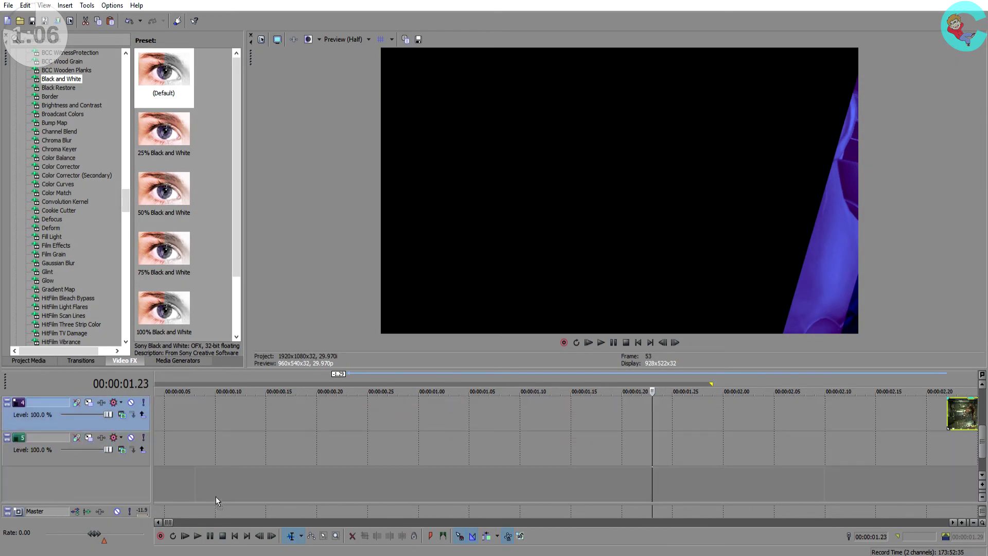
# - Move the track 4 corridor clip to 00:00:00.00 and preview the blue sweep over it
pyautogui.click(189, 411)
pyautogui.moveTo(189, 411); pyautogui.dragTo(130, 415)
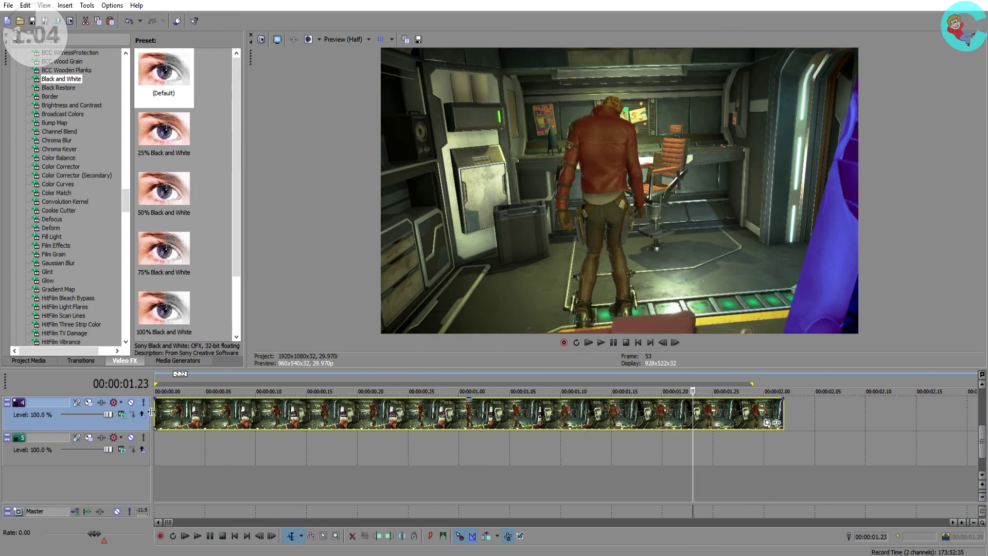
pyautogui.click(155, 410)
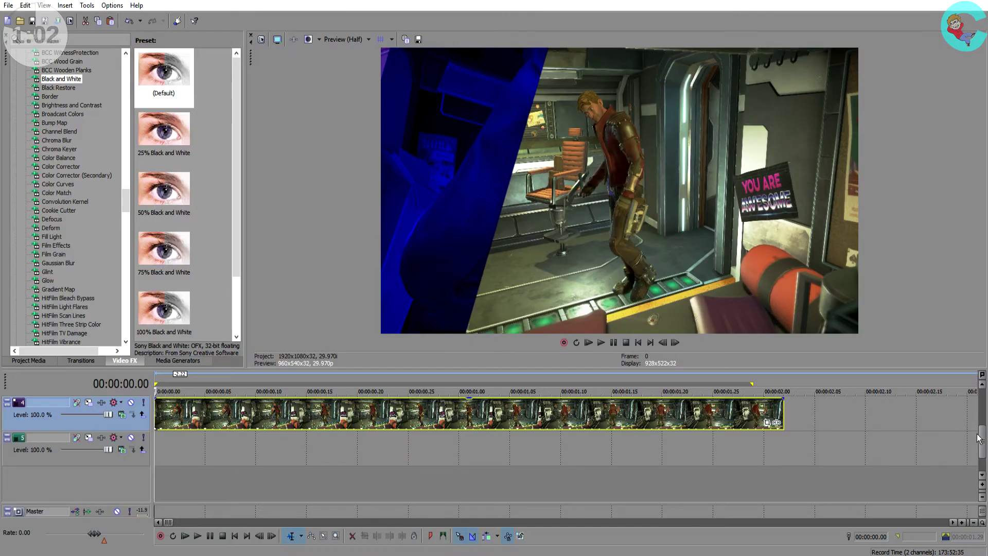
pyautogui.moveTo(982, 444); pyautogui.dragTo(983, 406)
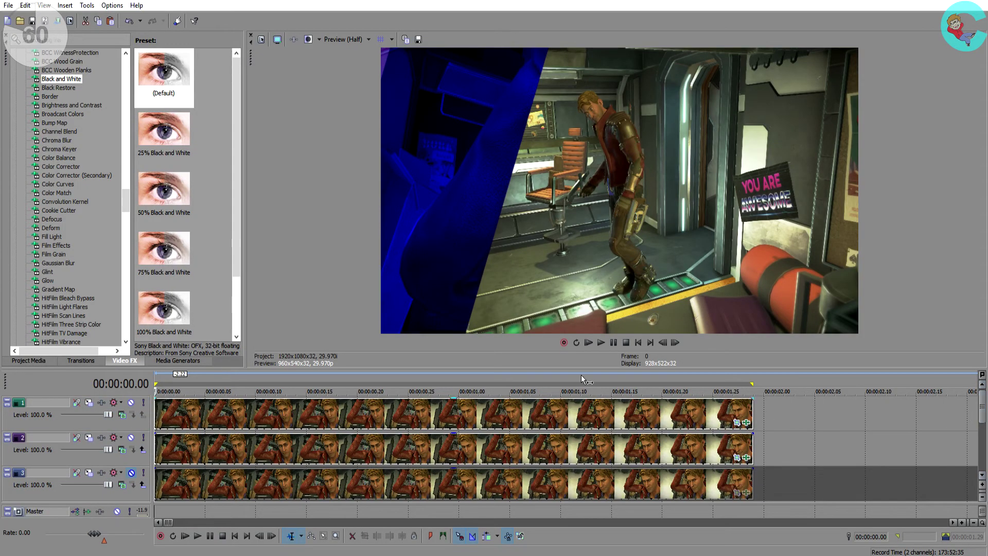
pyautogui.click(587, 342)
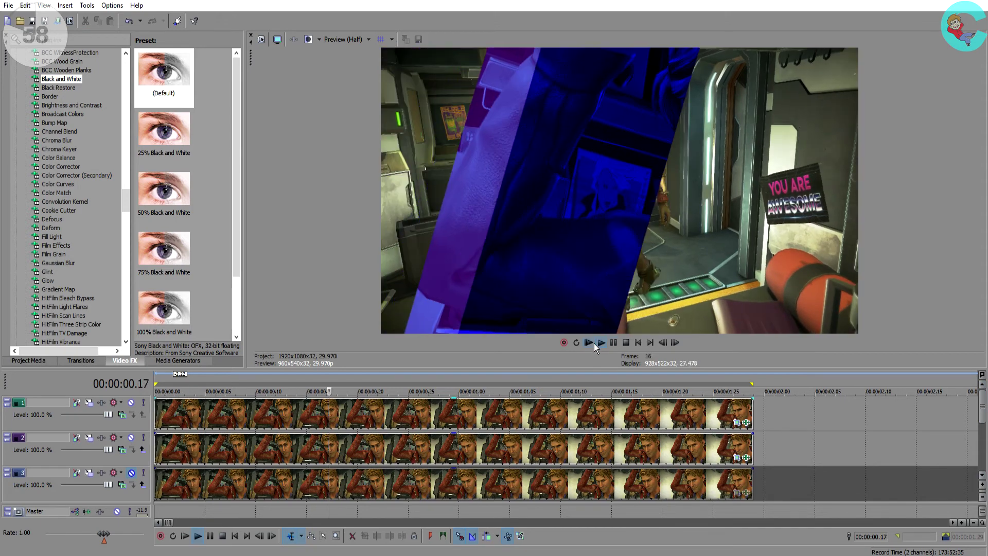
pyautogui.click(588, 343)
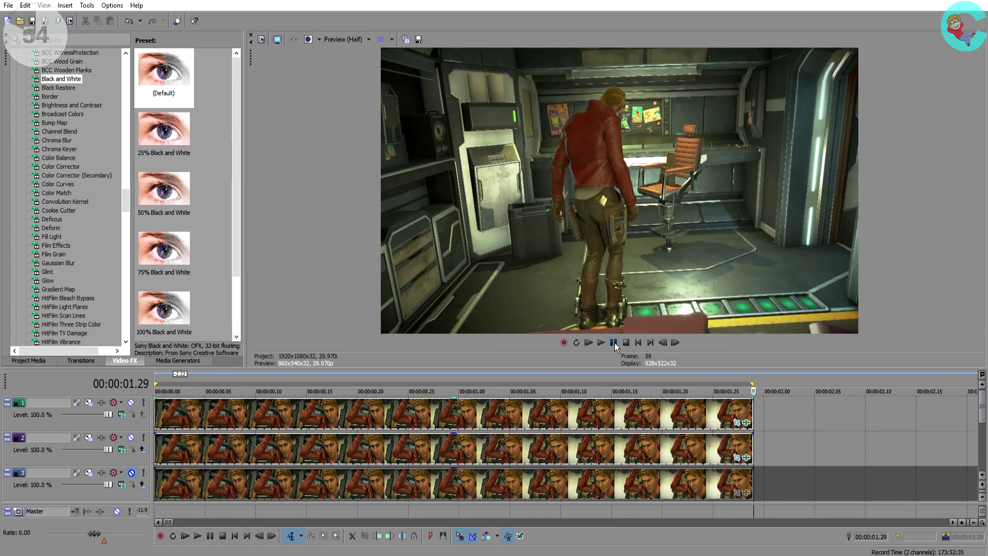
pyautogui.click(588, 342)
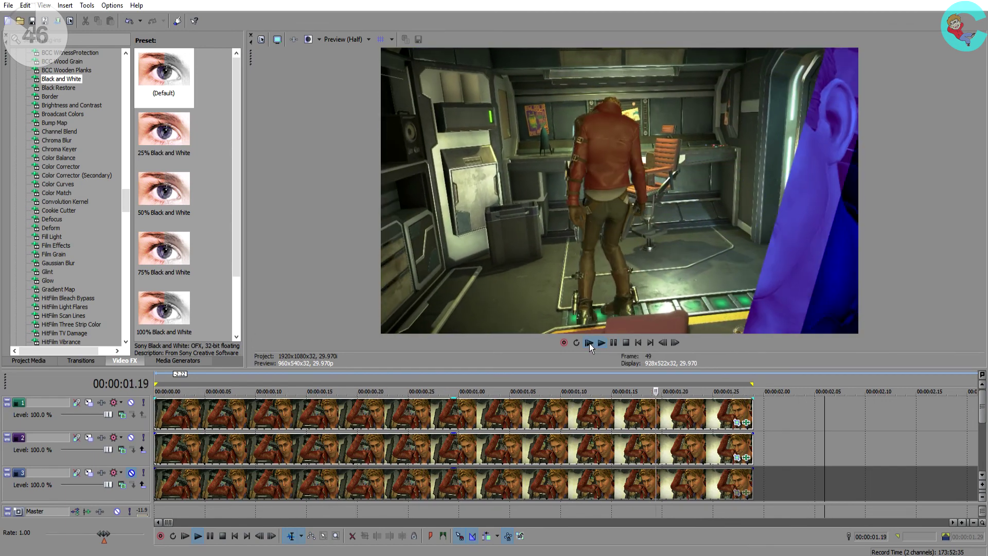
pyautogui.click(614, 343)
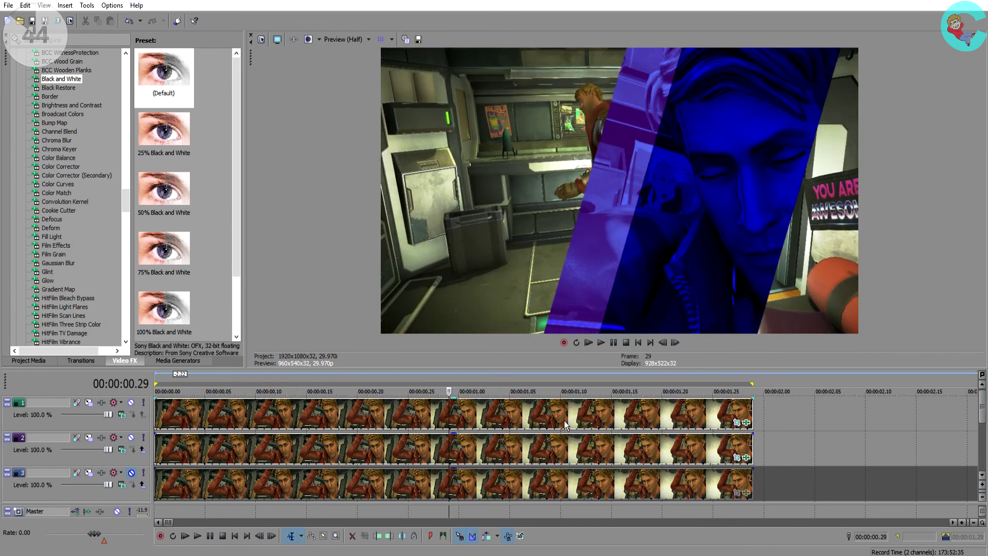
# - Switch the track 1 clip's Gradient Map to the Red Gradient preset
pyautogui.click(737, 422)
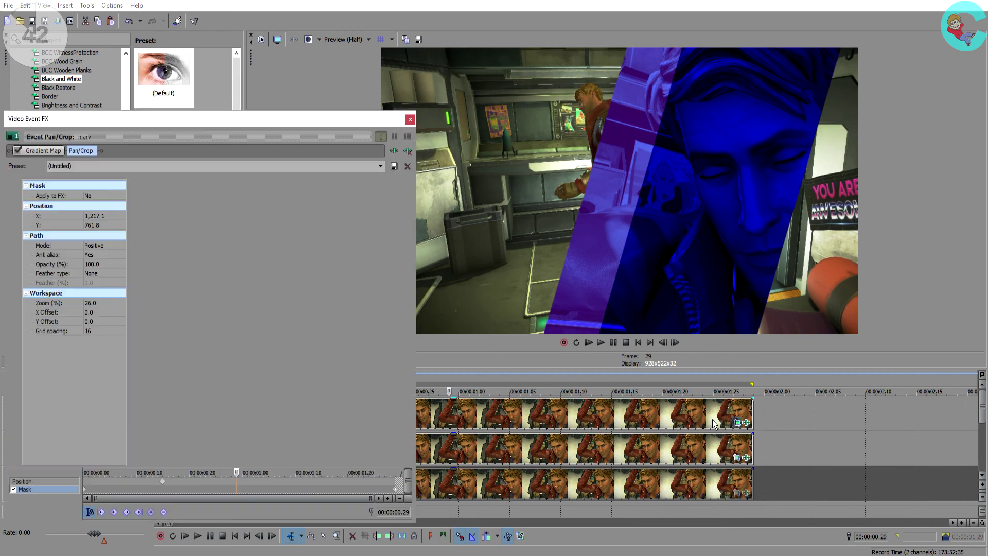
pyautogui.click(33, 148)
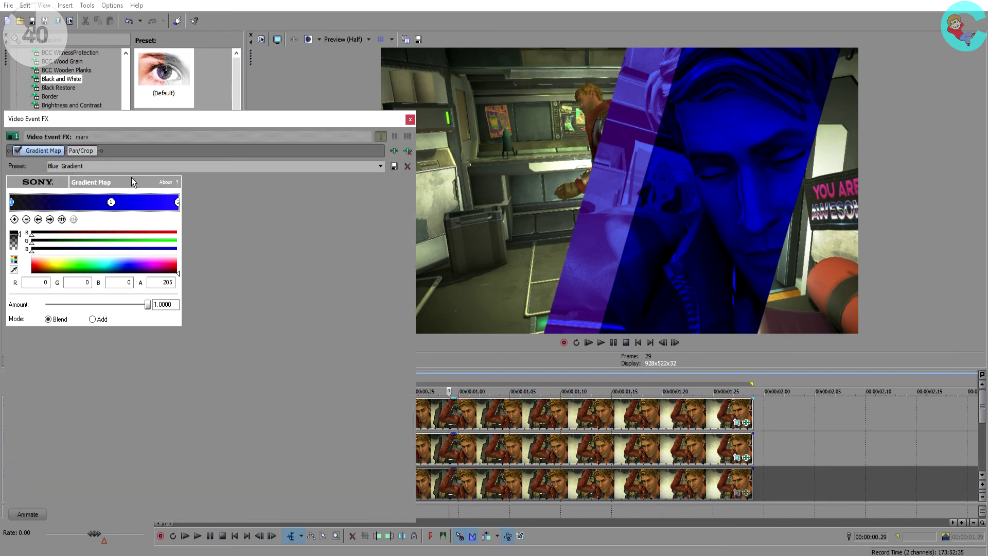
pyautogui.click(381, 166)
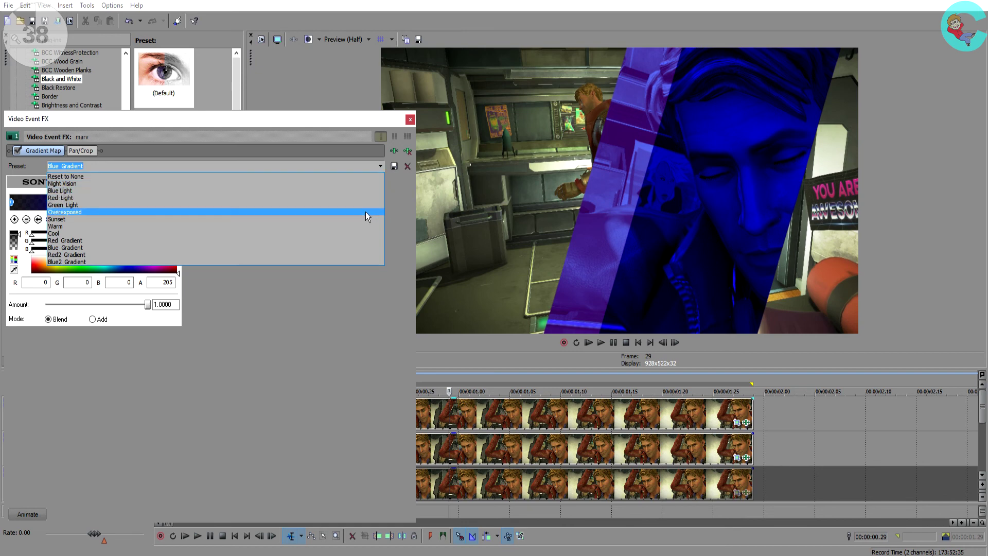
pyautogui.click(366, 240)
pyautogui.click(410, 120)
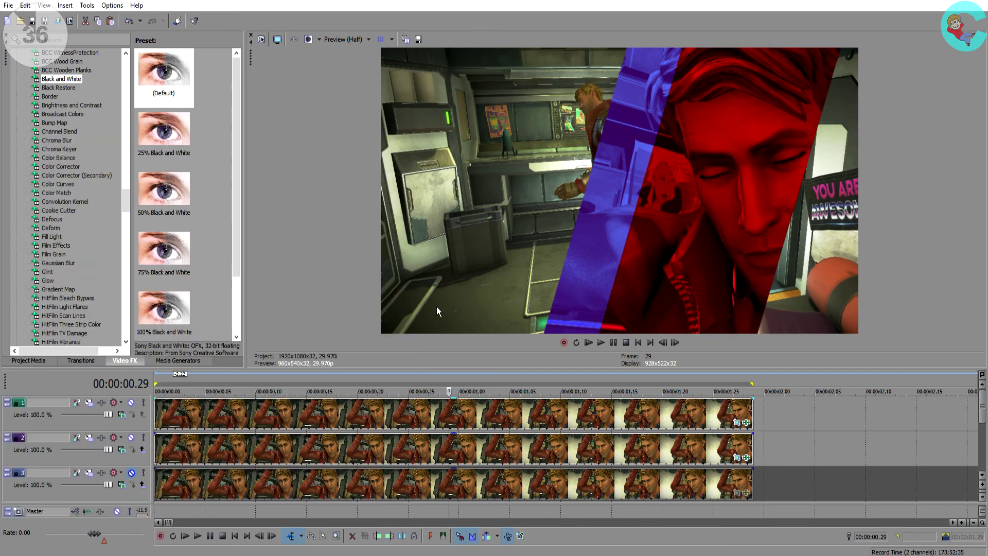
# - Switch the track 2 clip's Gradient Map to Red2 Gradient and play the red sweep from the start
pyautogui.click(737, 457)
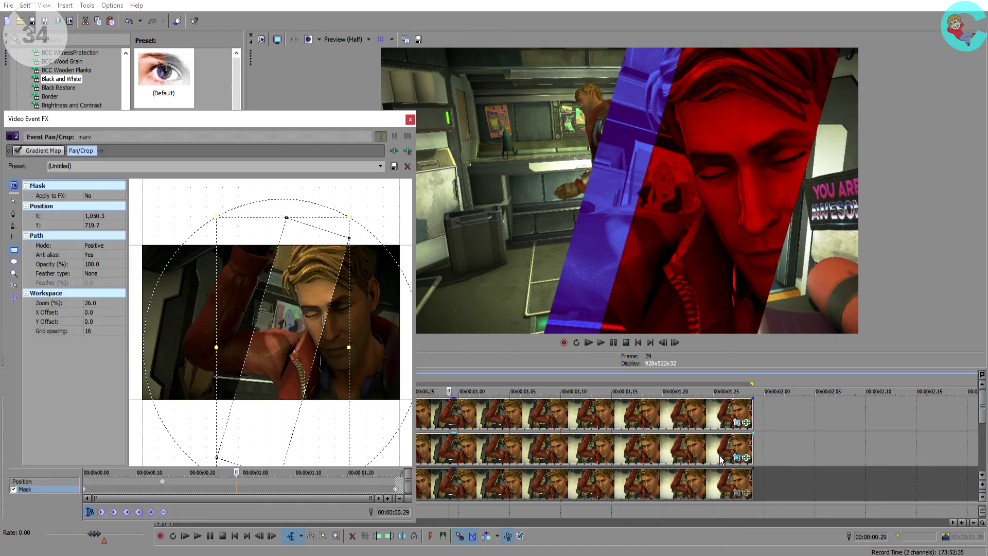
pyautogui.click(43, 150)
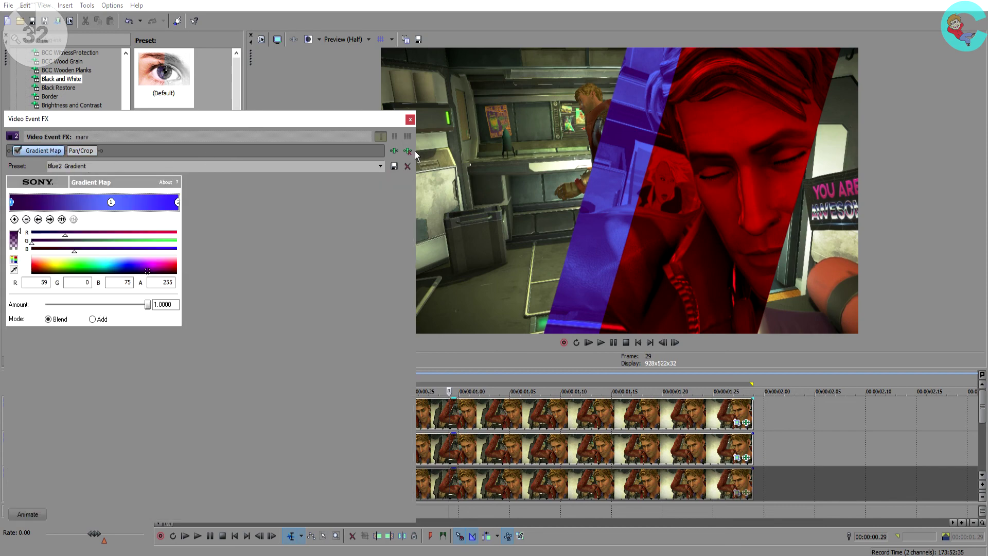
pyautogui.click(380, 167)
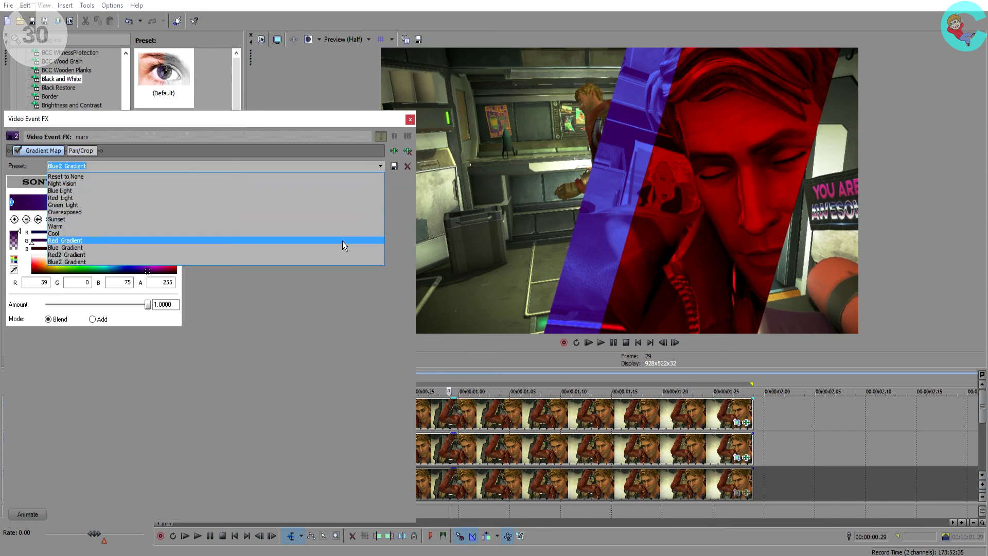
pyautogui.click(343, 255)
pyautogui.click(410, 120)
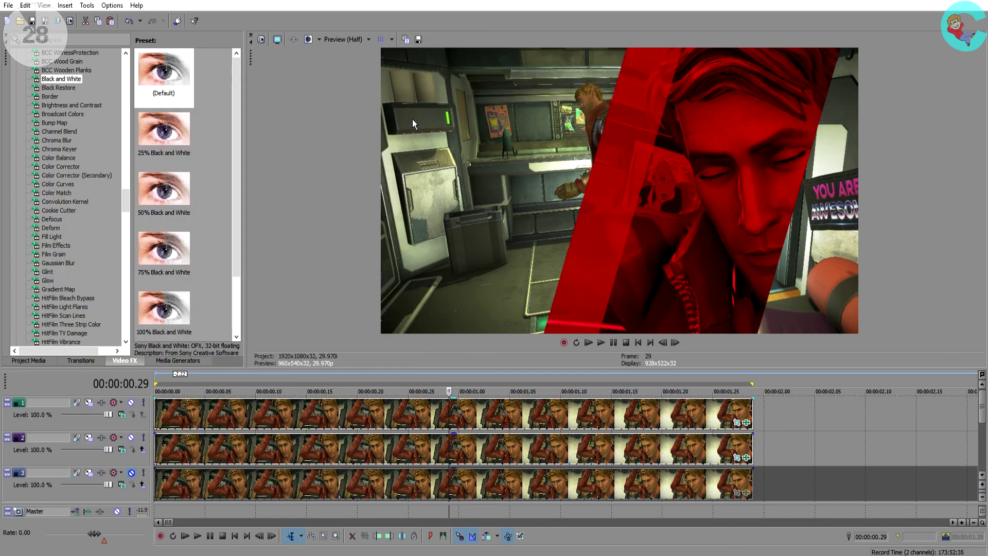
pyautogui.click(590, 341)
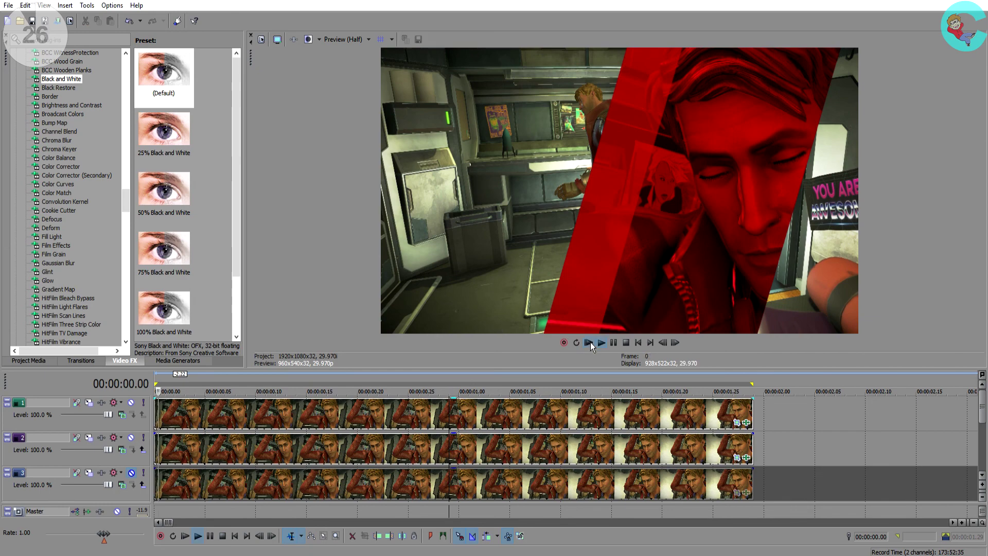